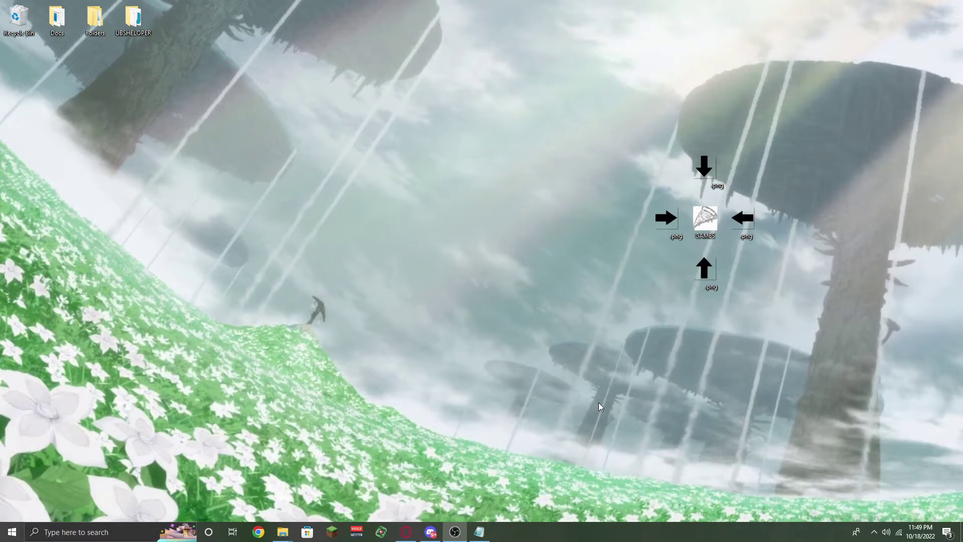
Step: Open the Win32 folder inside Binaries of the Borderlands 2 - Remastered game folder in File Explorer
{"action": "mouse_move", "coordinate": [283, 531]}
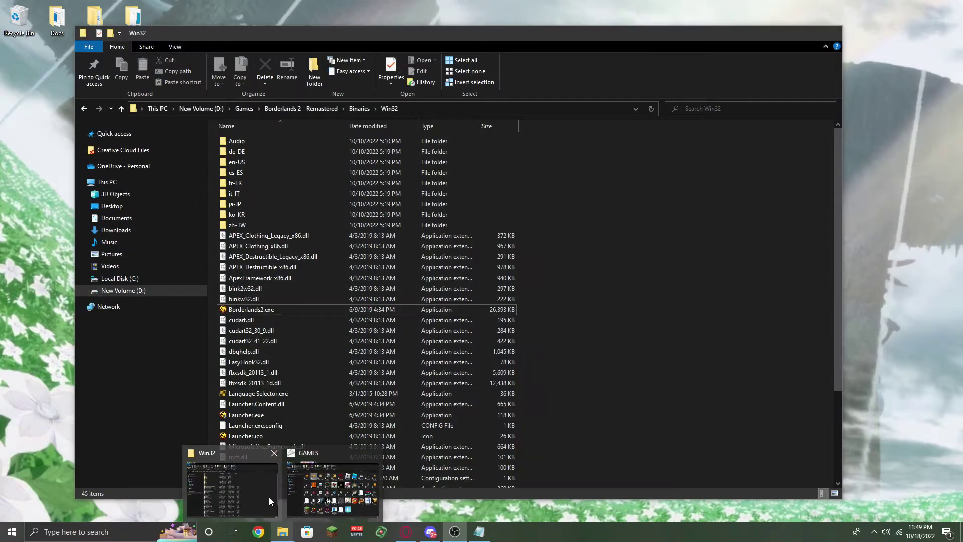
{"action": "left_click", "coordinate": [269, 498]}
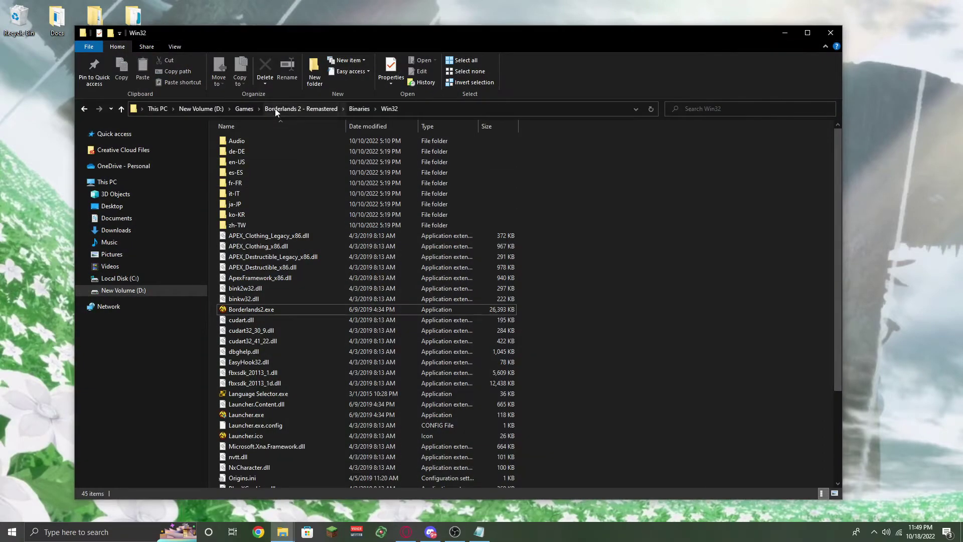
{"action": "left_click", "coordinate": [308, 110]}
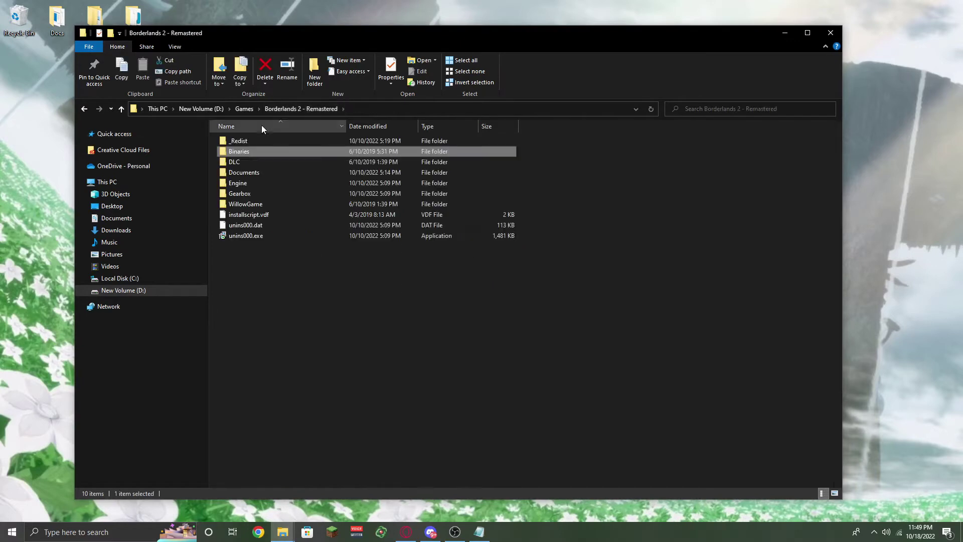
{"action": "double_click", "coordinate": [262, 150]}
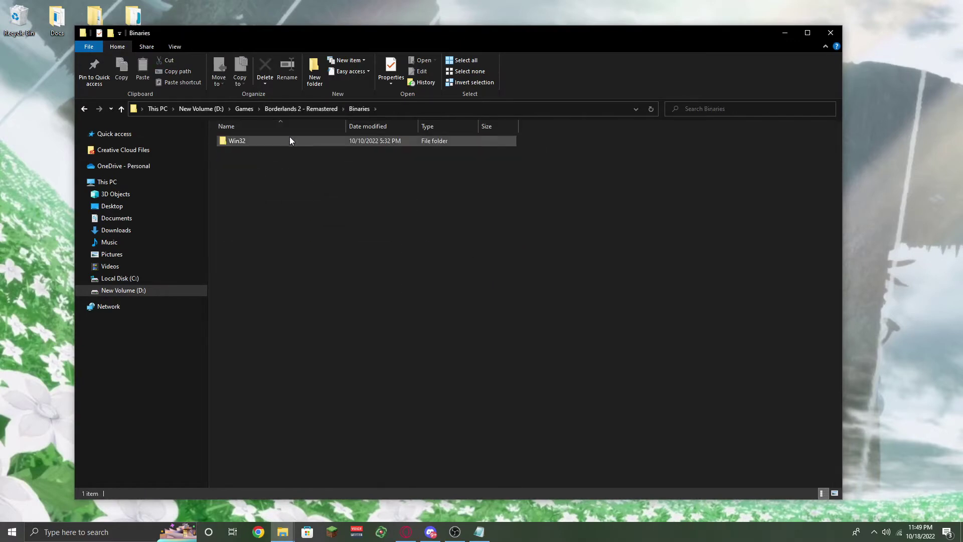
{"action": "double_click", "coordinate": [290, 136]}
{"action": "left_click_drag", "start_coordinate": [435, 29], "coordinate": [459, 28]}
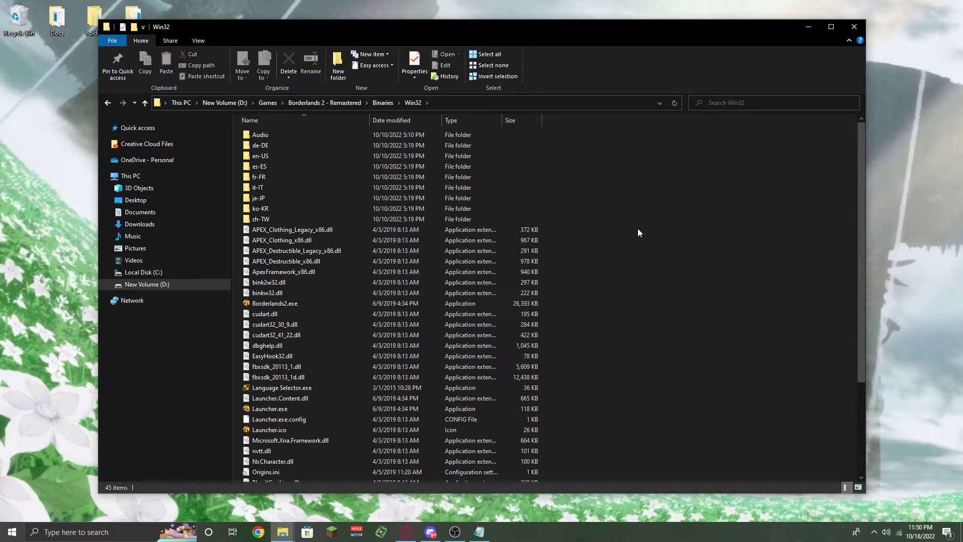
{"action": "left_click", "coordinate": [341, 103]}
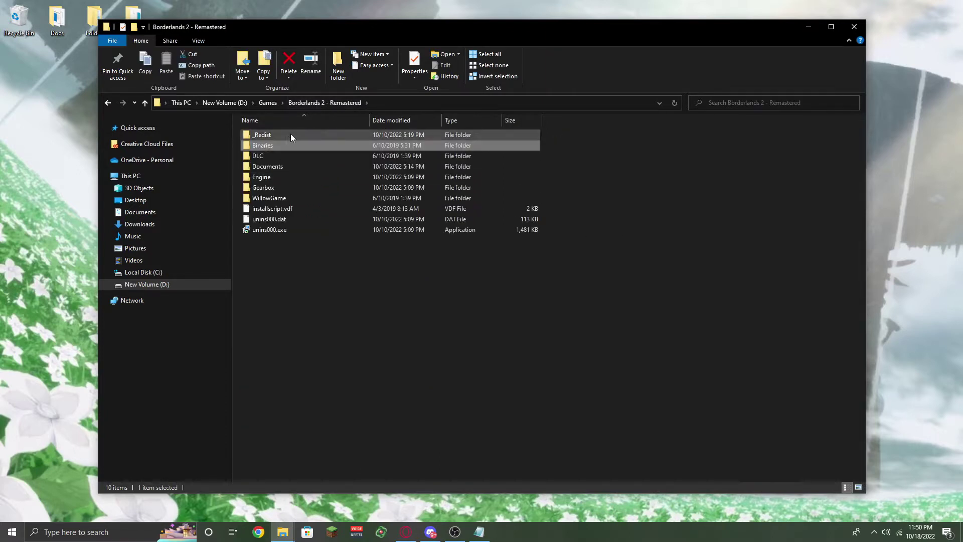
{"action": "double_click", "coordinate": [275, 144]}
{"action": "double_click", "coordinate": [305, 135]}
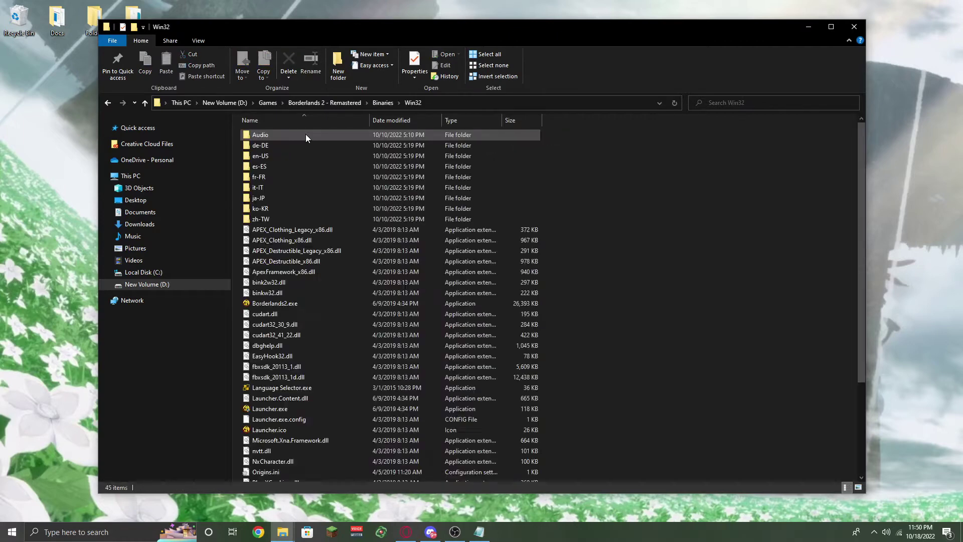
Step: Create a shortcut to Borderlands2.exe in the Win32 folder
{"action": "scroll", "coordinate": [333, 315], "scroll_direction": "down", "scroll_amount": 3}
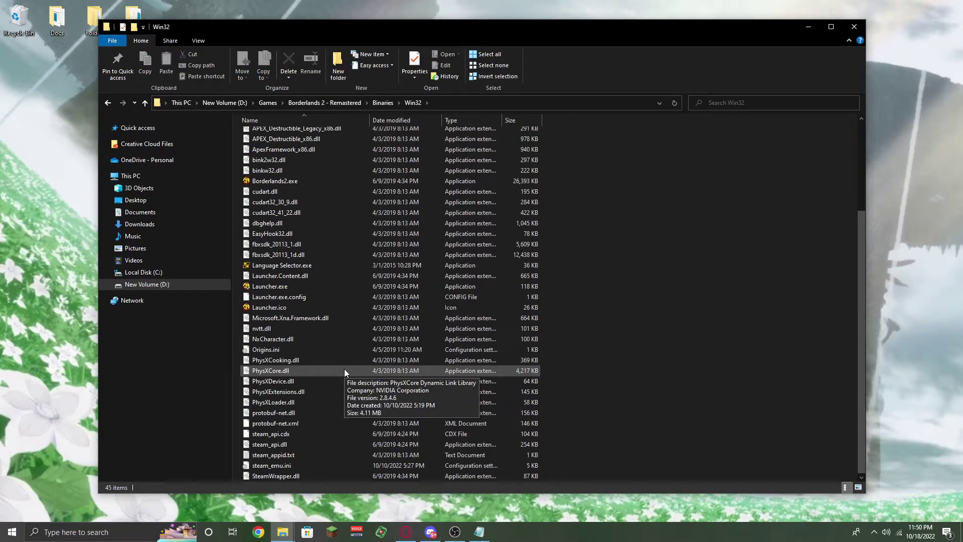
{"action": "scroll", "coordinate": [333, 364], "scroll_direction": "up", "scroll_amount": 2}
{"action": "right_click", "coordinate": [323, 237]}
{"action": "left_click", "coordinate": [297, 237]}
{"action": "right_click", "coordinate": [297, 237]}
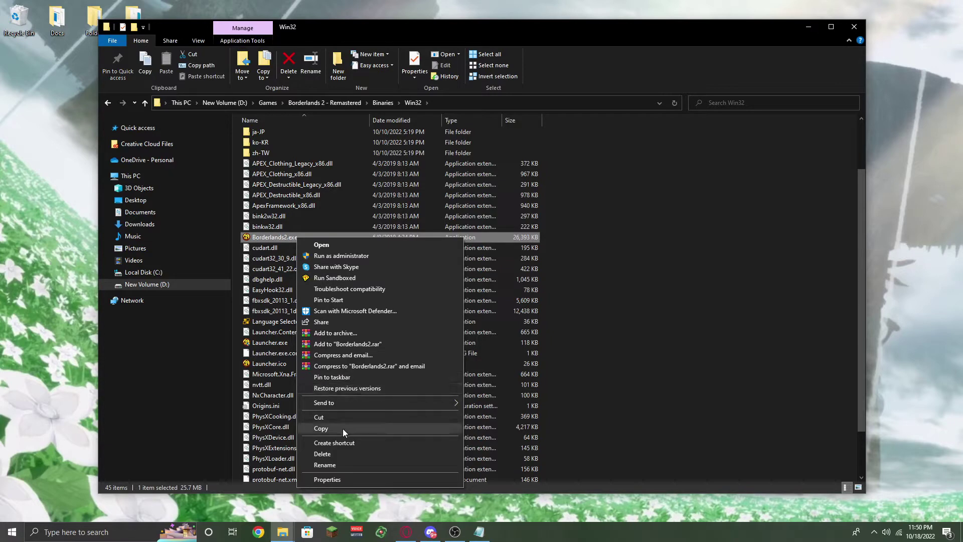
{"action": "left_click", "coordinate": [344, 443]}
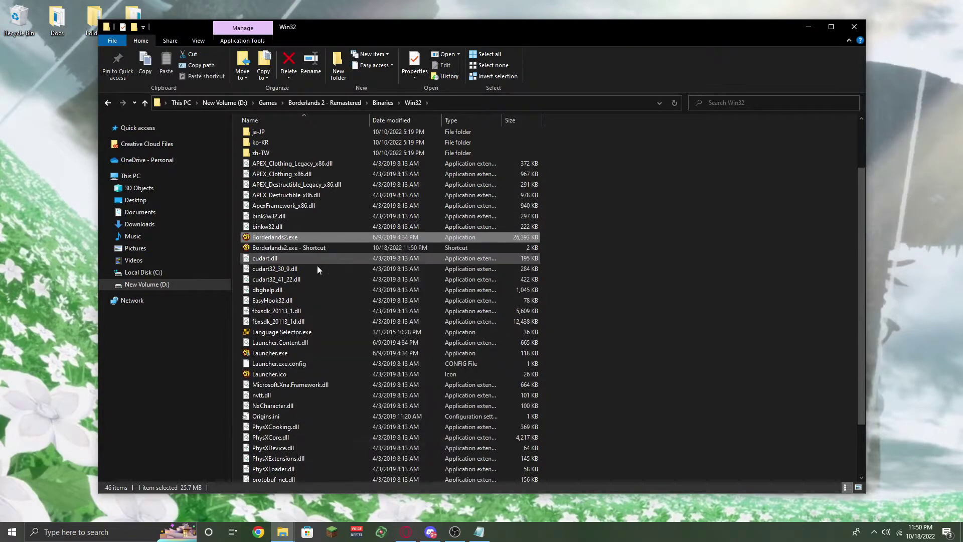
Step: Put the Borderlands2.exe shortcut on the desktop and delete the one left in the Win32 folder
{"action": "scroll", "coordinate": [384, 328], "scroll_direction": "down", "scroll_amount": 3}
{"action": "left_click_drag", "start_coordinate": [360, 24], "coordinate": [432, 30]}
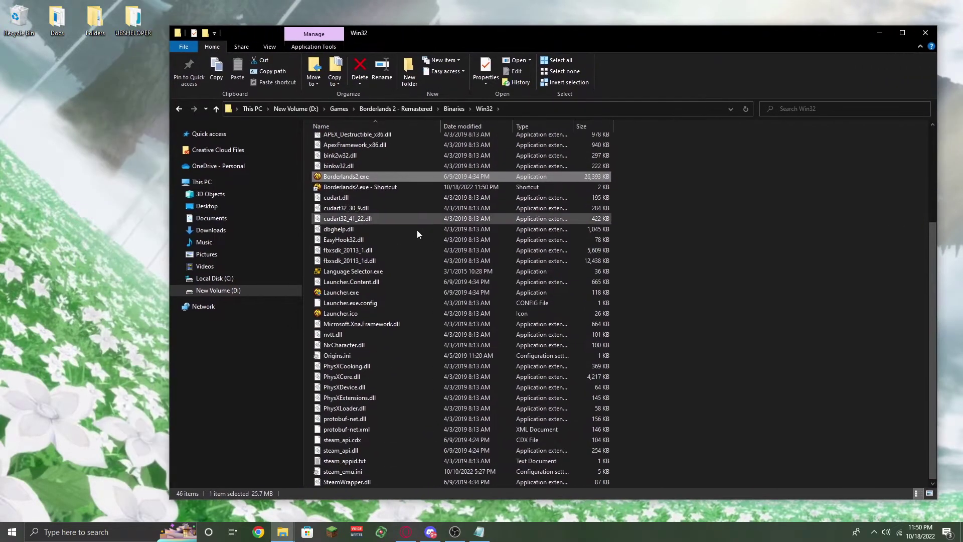
{"action": "left_click_drag", "start_coordinate": [376, 187], "coordinate": [119, 195]}
{"action": "left_click", "coordinate": [628, 188]}
{"action": "left_click", "coordinate": [595, 185]}
{"action": "key", "text": "Delete"}
{"action": "left_click", "coordinate": [880, 37]}
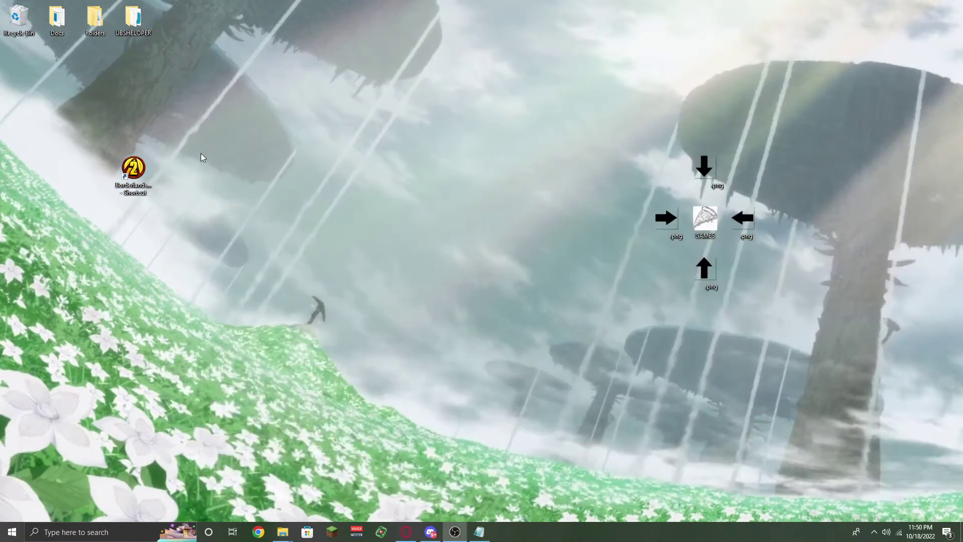
Step: Duplicate the Borderlands2.exe shortcut on the desktop and place the copy beside the original
{"action": "right_click", "coordinate": [136, 176]}
{"action": "left_click", "coordinate": [178, 377]}
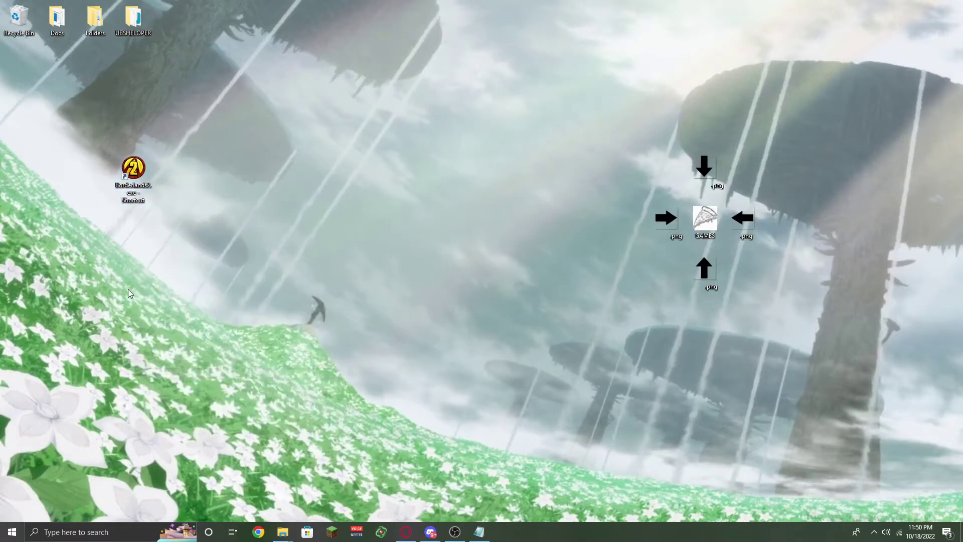
{"action": "key", "text": "ctrl+v"}
{"action": "left_click_drag", "start_coordinate": [19, 73], "coordinate": [165, 177]}
Step: Open the original desktop shortcut's properties and copy the Player 1 option -AlwaysFocus from the Notepad notes
{"action": "right_click", "coordinate": [128, 177]}
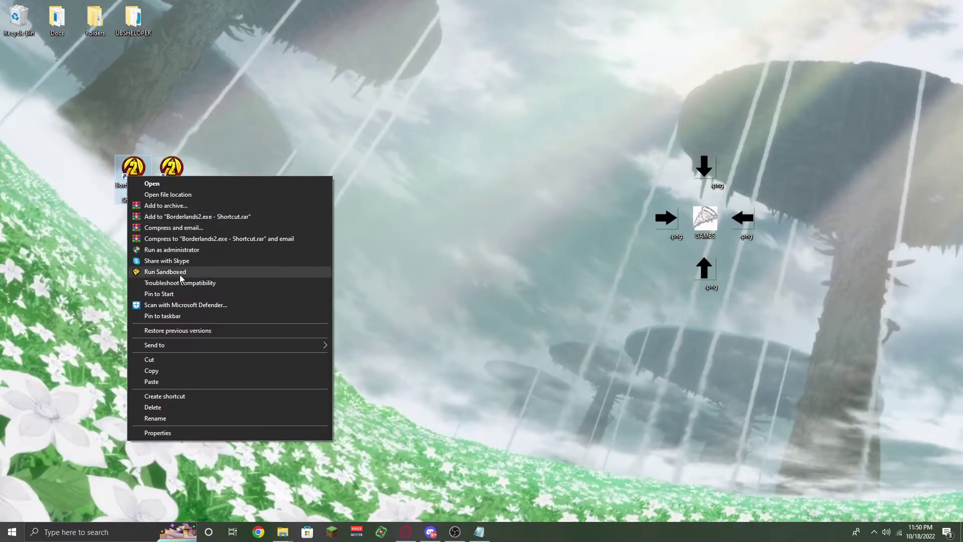
{"action": "left_click", "coordinate": [184, 431]}
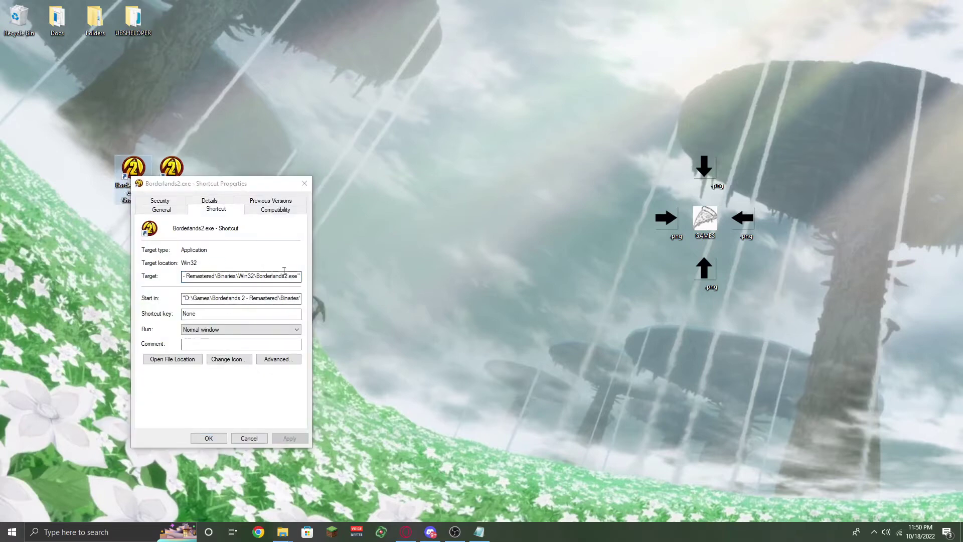
{"action": "left_click_drag", "start_coordinate": [297, 276], "coordinate": [185, 282]}
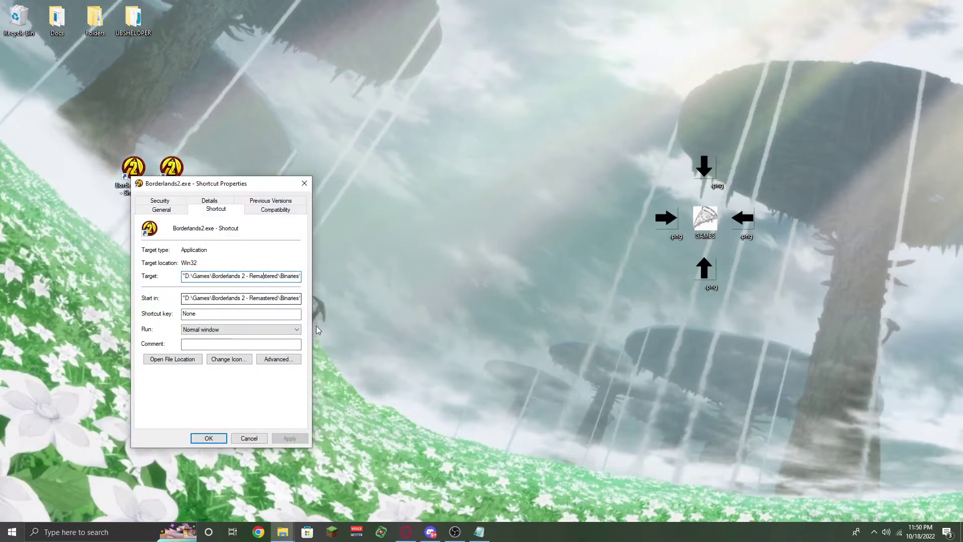
{"action": "left_click", "coordinate": [479, 532]}
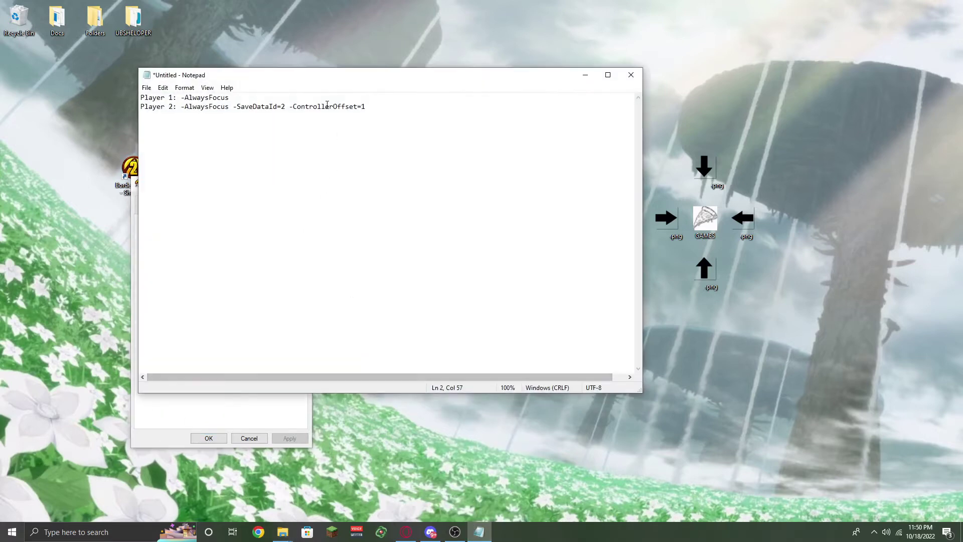
{"action": "left_click_drag", "start_coordinate": [323, 80], "coordinate": [584, 169]}
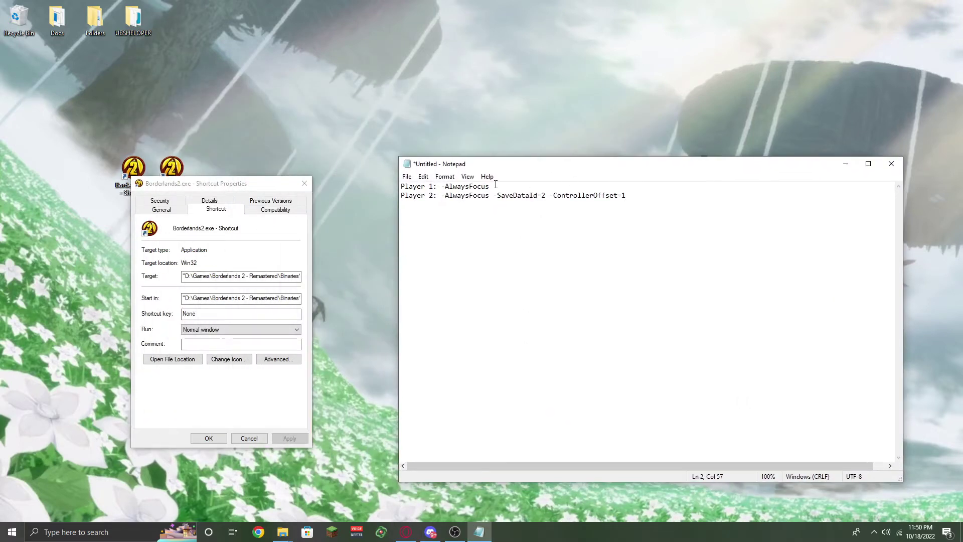
{"action": "left_click_drag", "start_coordinate": [496, 185], "coordinate": [441, 187]}
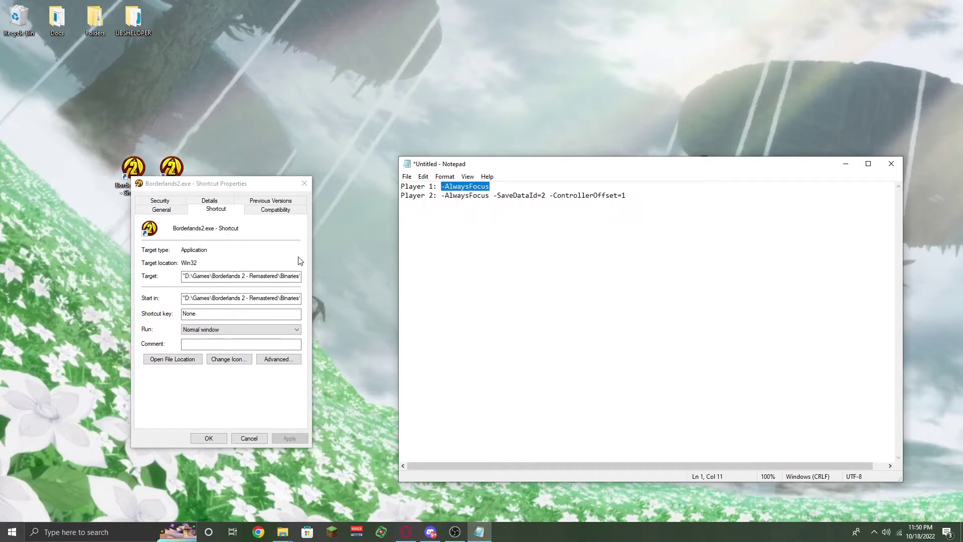
Step: Append -AlwaysFocus to the end of the original shortcut's Target path and save the properties
{"action": "left_click_drag", "start_coordinate": [297, 276], "coordinate": [305, 280]}
{"action": "left_click", "coordinate": [302, 277]}
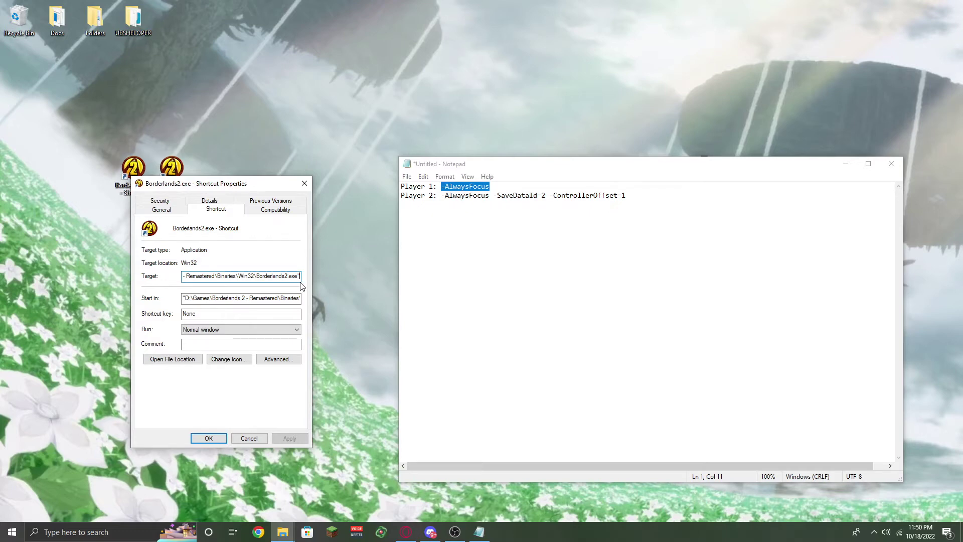
{"action": "key", "text": "ctrl+v"}
{"action": "left_click", "coordinate": [290, 438]}
{"action": "left_click", "coordinate": [208, 439]}
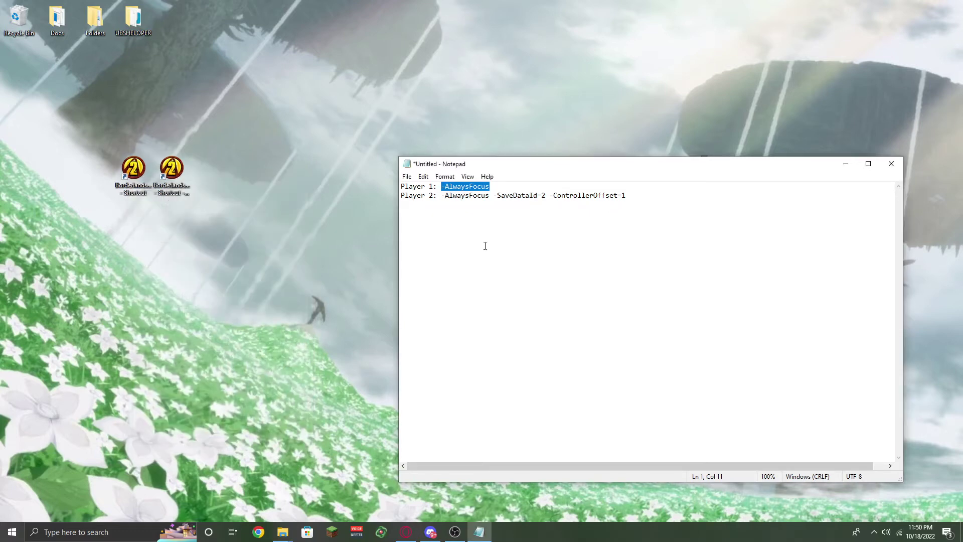
Step: Copy the Player 2 options -AlwaysFocus -SaveDataId=2 -ControllerOffset=1 from the notes and append them to the duplicate shortcut's Target
{"action": "left_click_drag", "start_coordinate": [652, 196], "coordinate": [441, 197]}
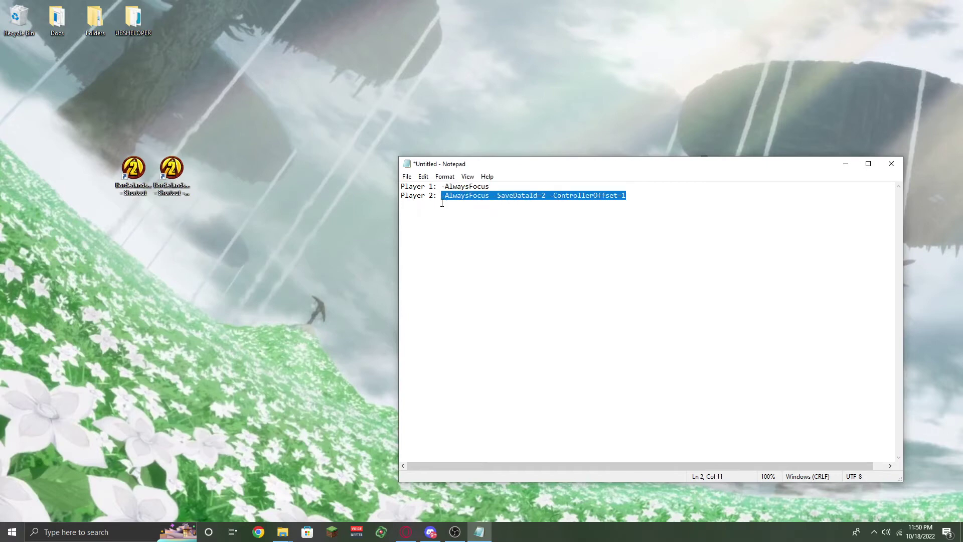
{"action": "right_click", "coordinate": [174, 177]}
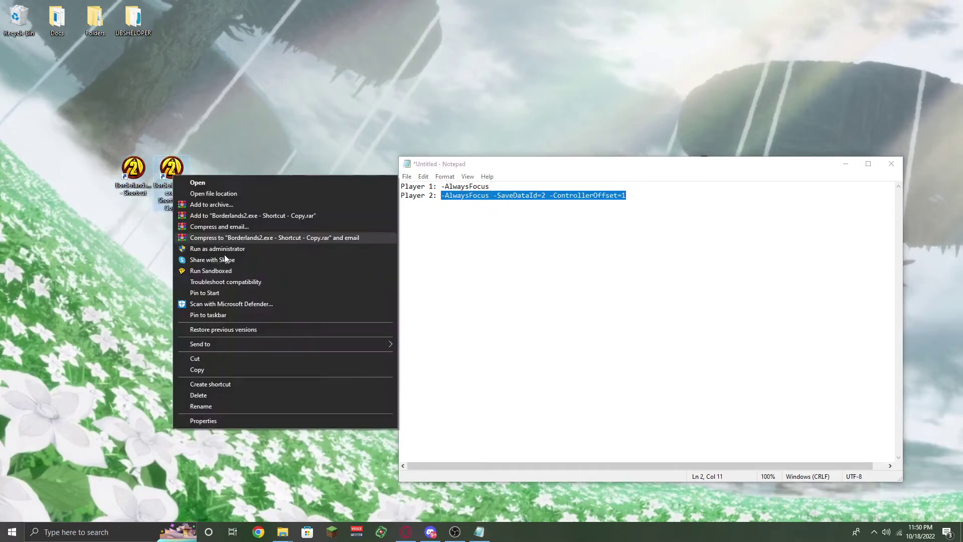
{"action": "left_click", "coordinate": [251, 420]}
{"action": "left_click_drag", "start_coordinate": [334, 275], "coordinate": [359, 275]}
{"action": "key", "text": "End"}
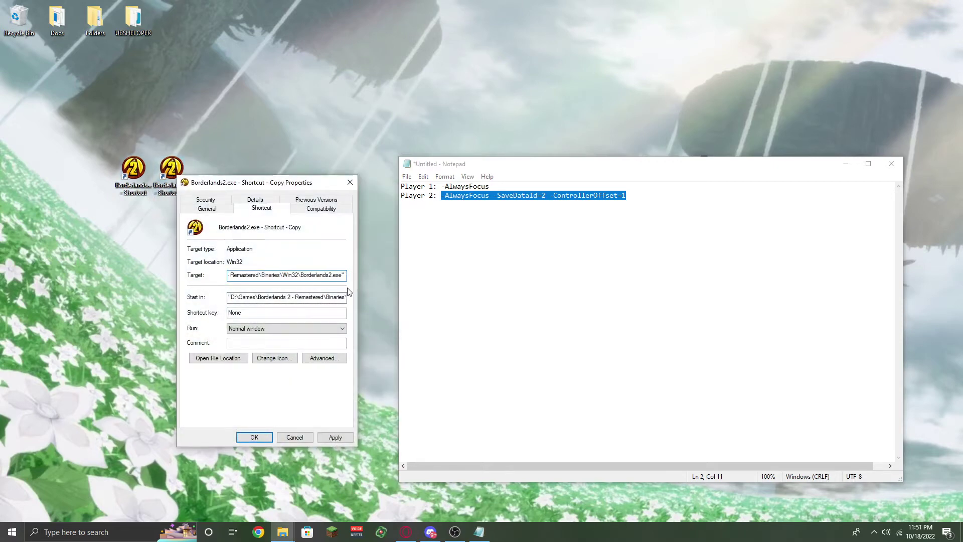
{"action": "key", "text": "ctrl+v"}
{"action": "left_click", "coordinate": [335, 437]}
{"action": "left_click", "coordinate": [254, 437]}
Step: Rename the original desktop shortcut as Player 1 and its copy as Player 2, and minimize the Notepad notes
{"action": "left_click", "coordinate": [136, 187]}
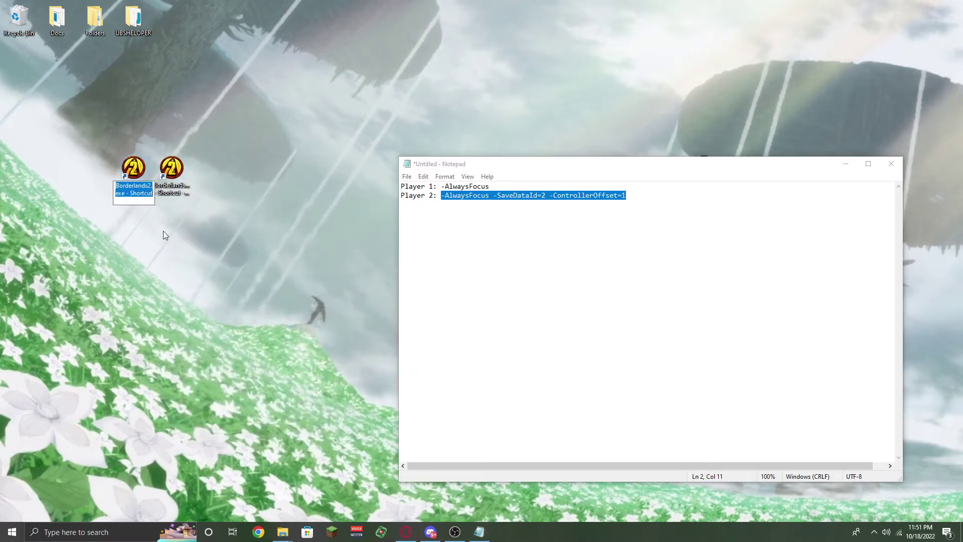
{"action": "type", "text": "Player 1"}
{"action": "key", "text": "Return"}
{"action": "left_click", "coordinate": [172, 173]}
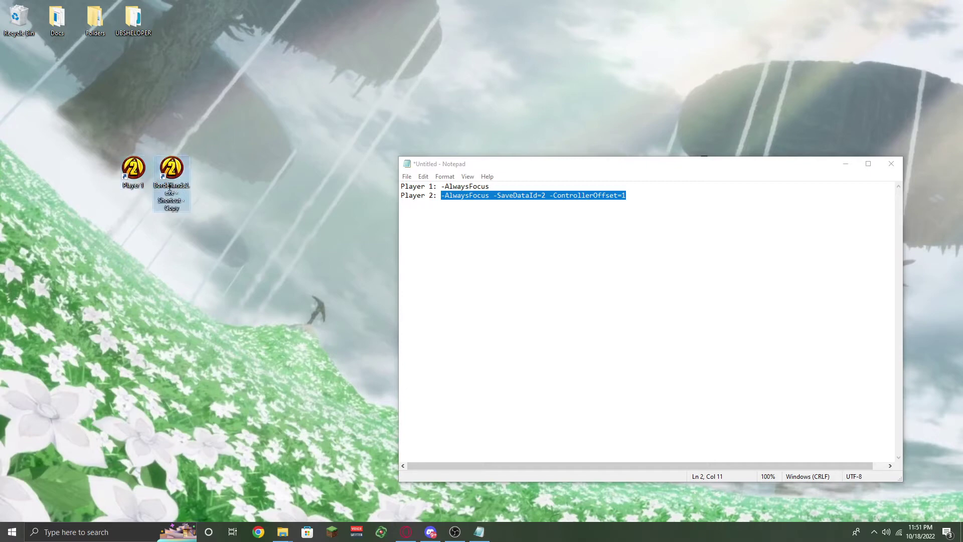
{"action": "key", "text": "F2"}
{"action": "type", "text": "Player 2"}
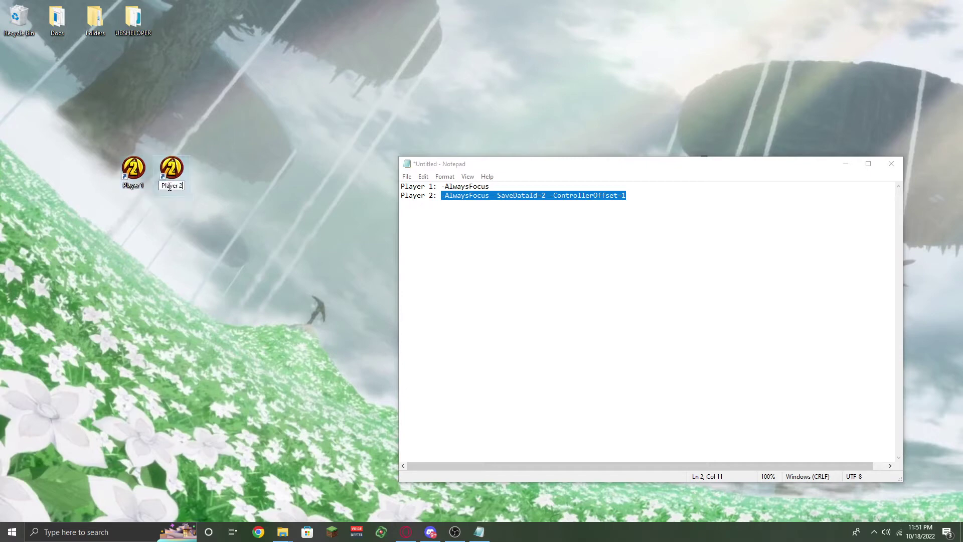
{"action": "key", "text": "Return"}
{"action": "left_click", "coordinate": [846, 163]}
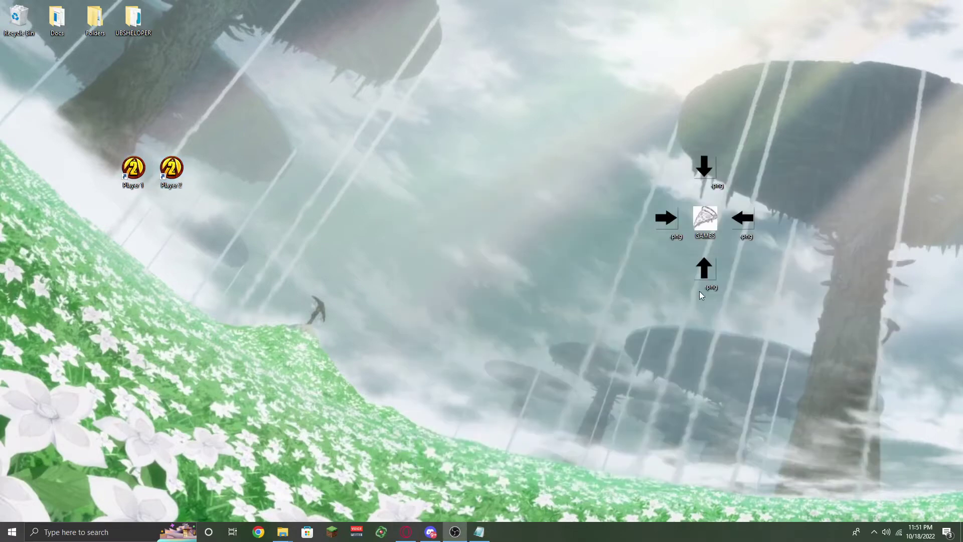
Step: Start DS4Windows for the controllers and minimize its window
{"action": "key", "text": "super"}
{"action": "type", "text": "ds4"}
{"action": "left_click", "coordinate": [122, 135]}
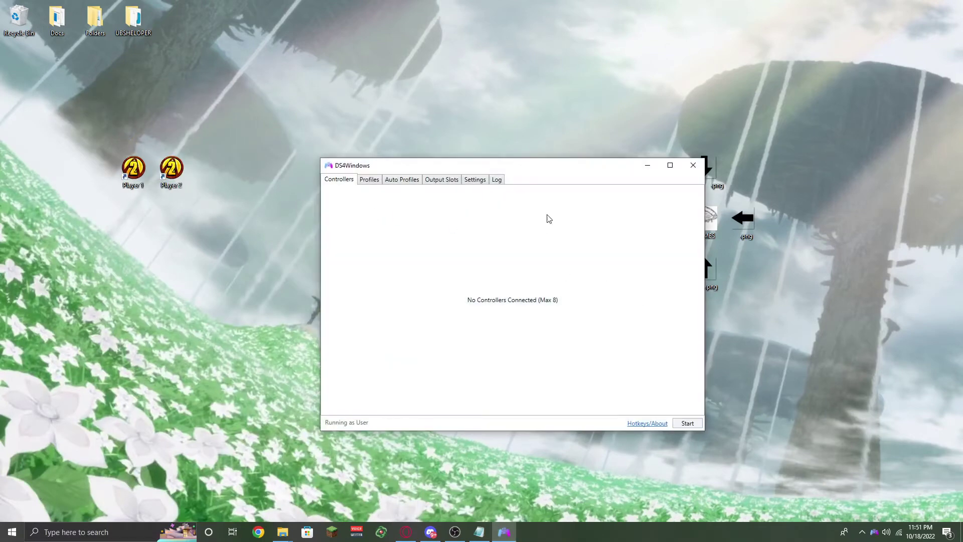
{"action": "left_click", "coordinate": [646, 166]}
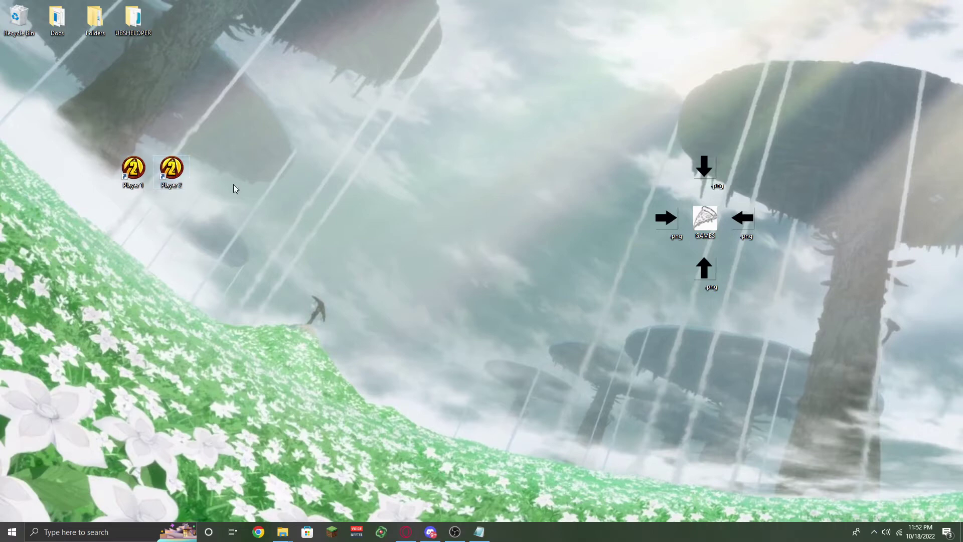
Step: Launch Borderlands 2 from the Player 1 shortcut and test navigation through the main menu entries, ending on New Game
{"action": "double_click", "coordinate": [133, 170]}
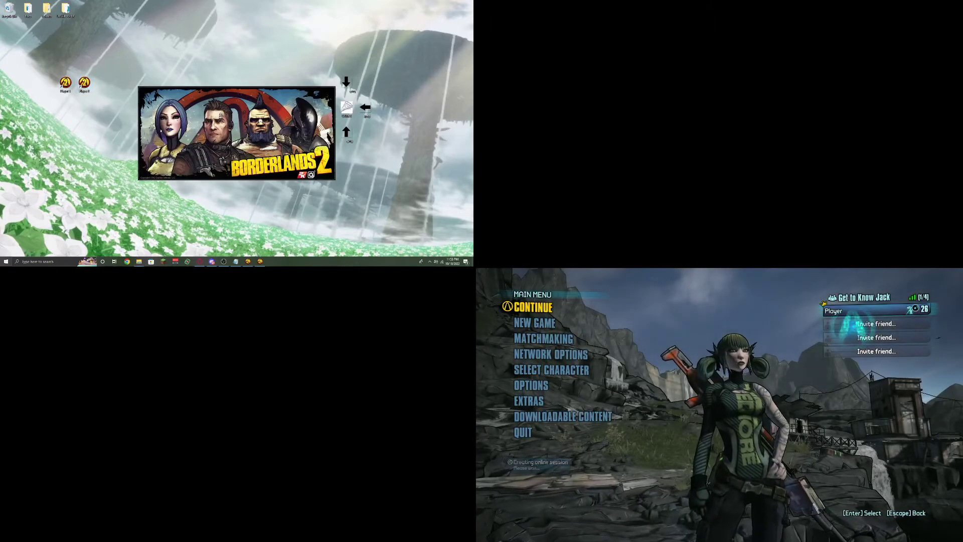
{"action": "key", "text": "Down"}
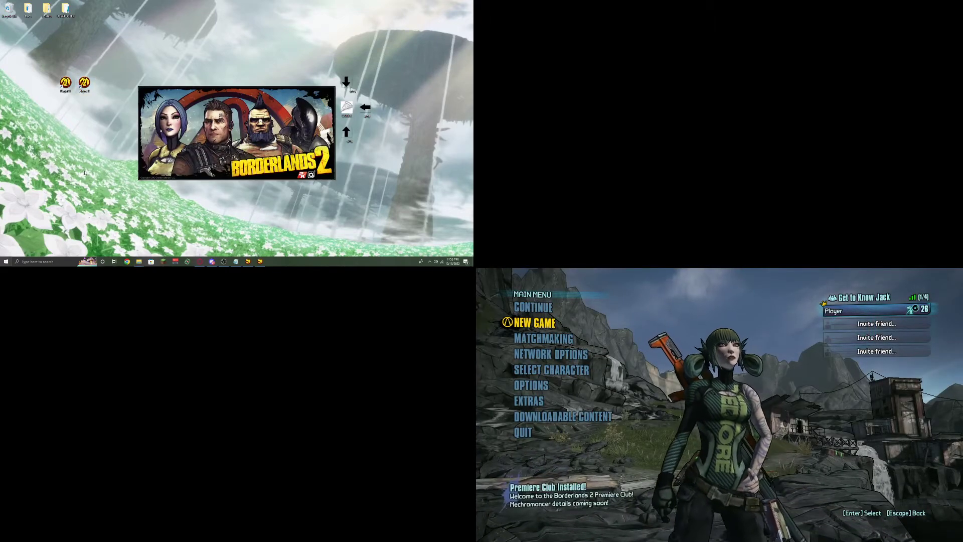
{"action": "key", "text": "Down"}
{"action": "key", "text": "Up"}
{"action": "key", "text": "Up"}
{"action": "key", "text": "Down"}
{"action": "key", "text": "Down"}
{"action": "key", "text": "Up"}
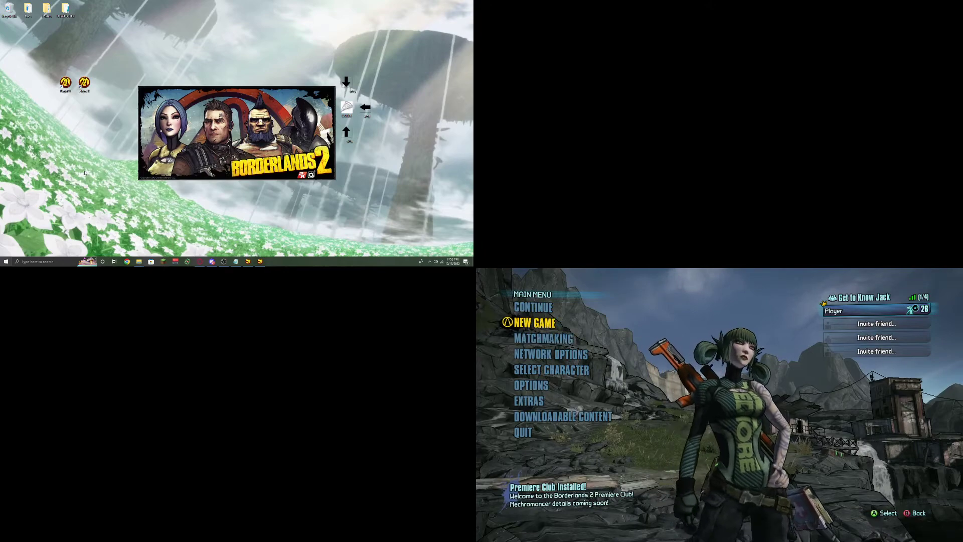
{"action": "key", "text": "Down"}
{"action": "key", "text": "Up"}
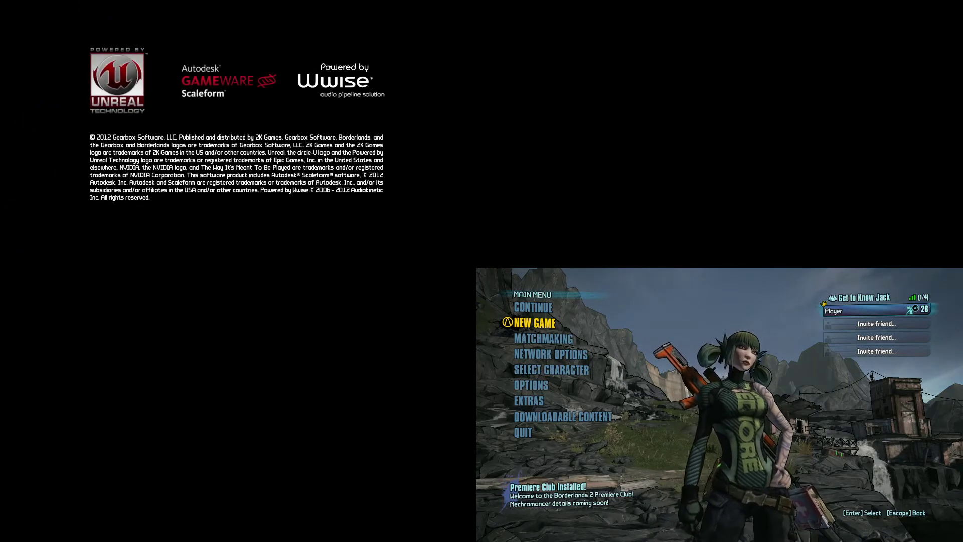
{"action": "key", "text": "super"}
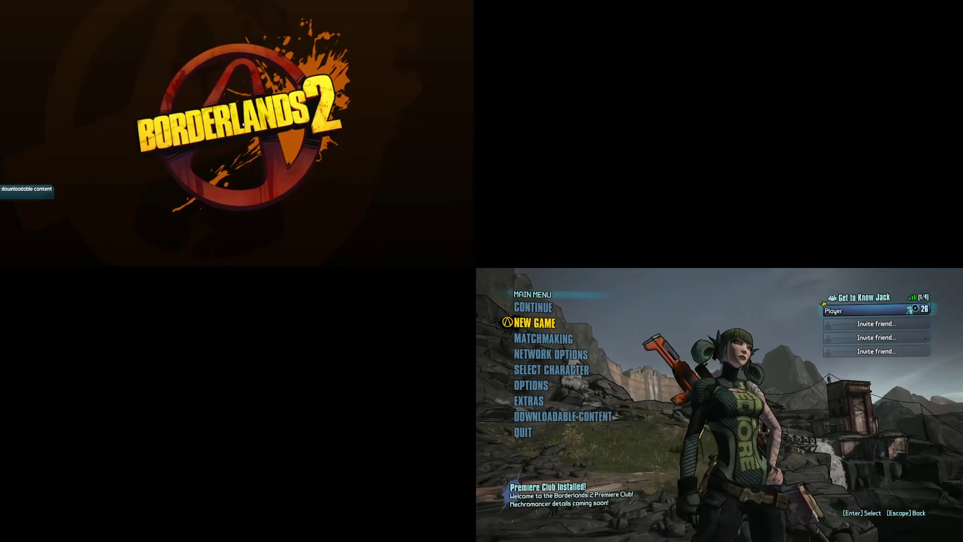
Step: Set the network mode to LAN in the Player 2 instance and in the Player 1 instance
{"action": "key", "text": "Down"}
{"action": "key", "text": "Down"}
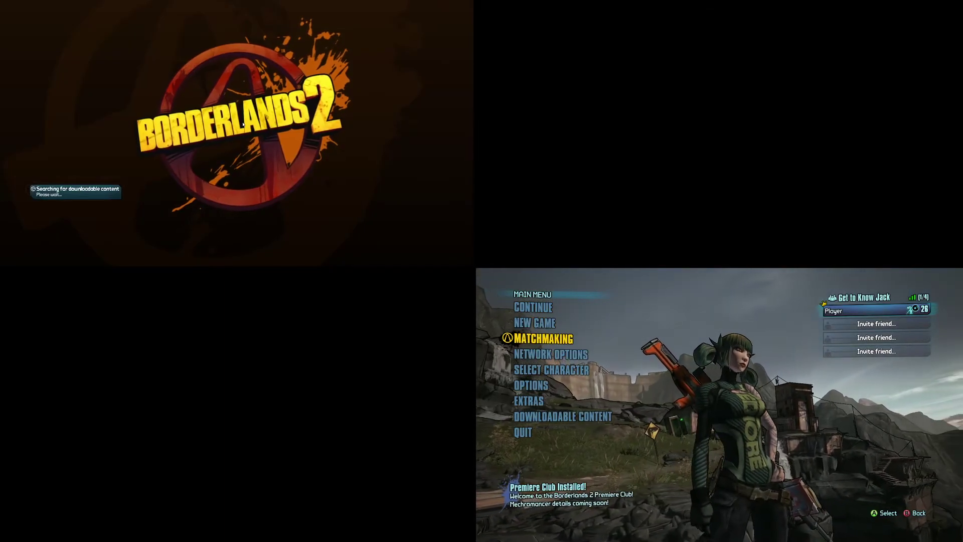
{"action": "key", "text": "Return"}
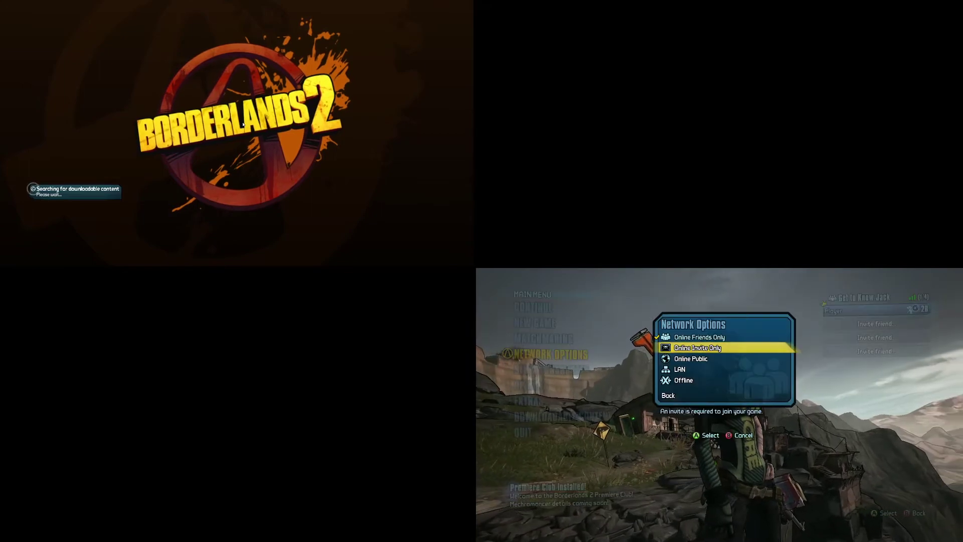
{"action": "key", "text": "Return"}
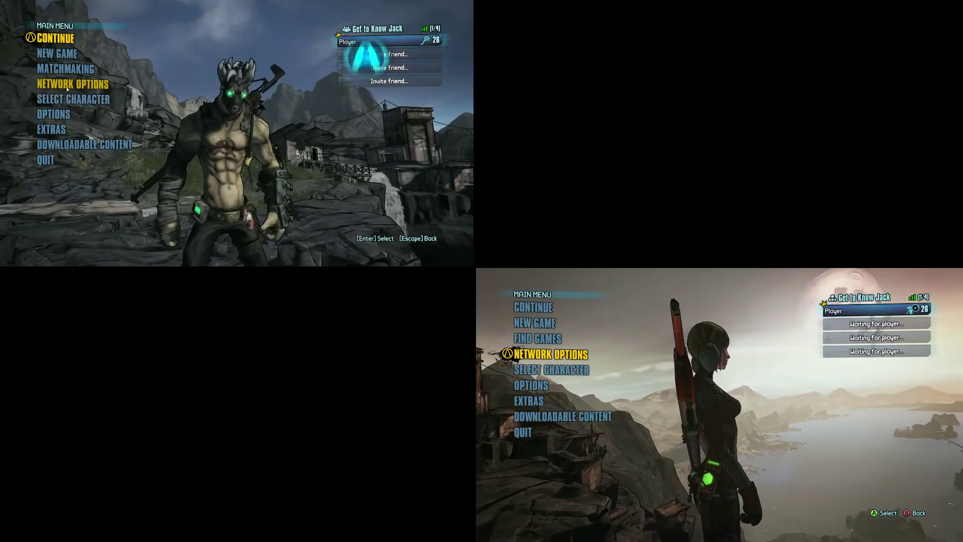
{"action": "left_click", "coordinate": [73, 84]}
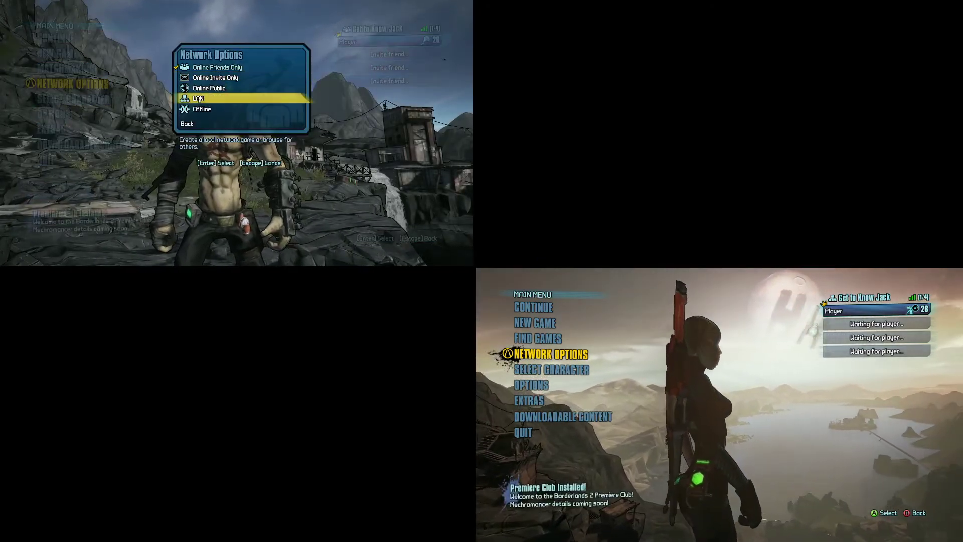
{"action": "left_click", "coordinate": [195, 104]}
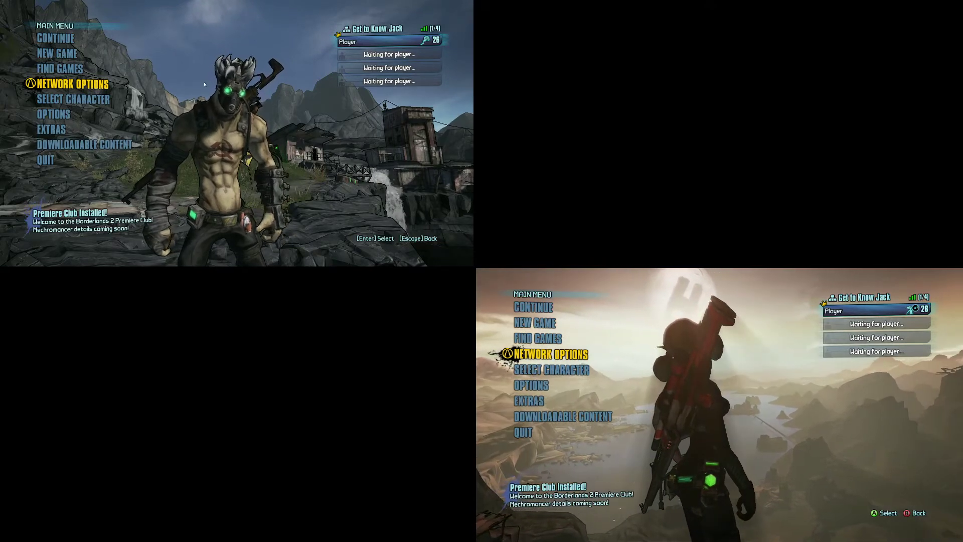
Step: Find and join the Player 1 LAN game from the second instance, and continue the saved game on the host
{"action": "key", "text": "Up"}
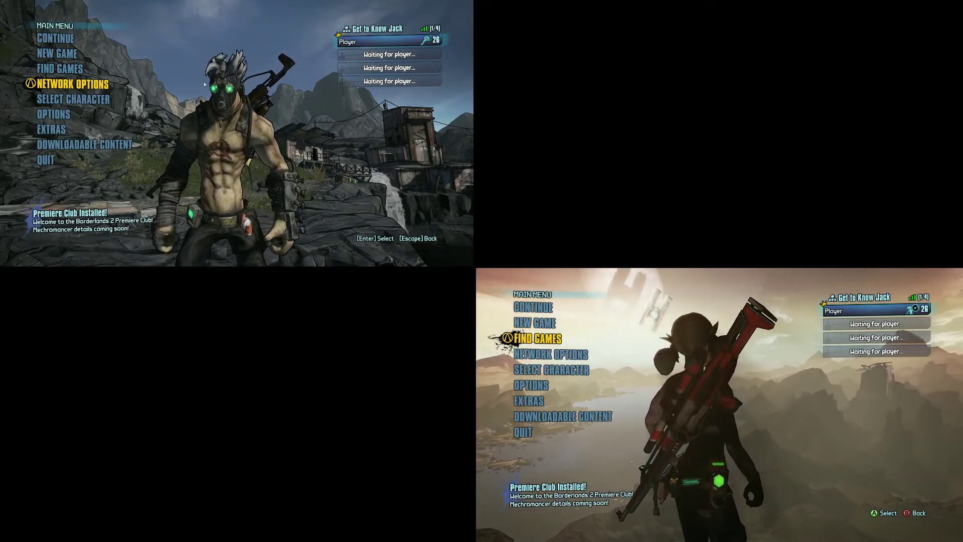
{"action": "key", "text": "Return"}
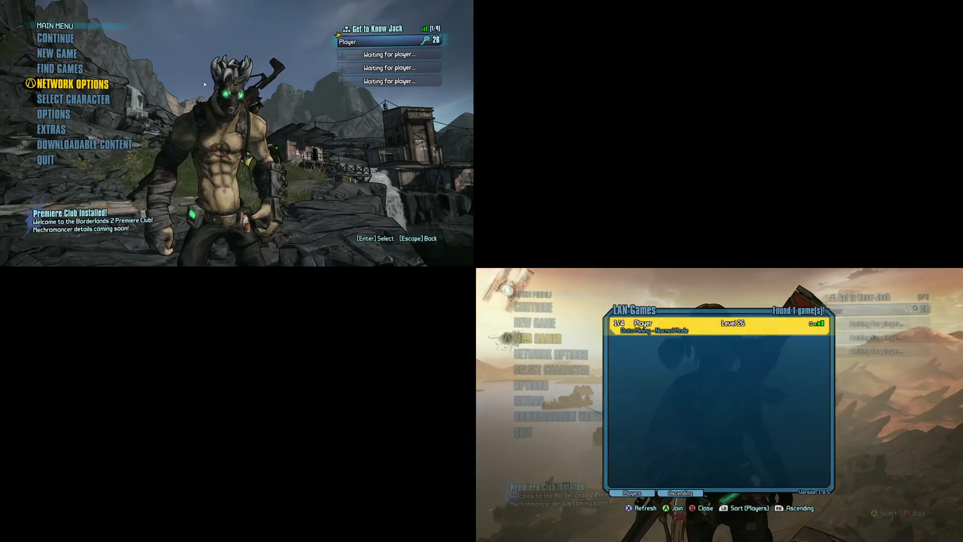
{"action": "key", "text": "Return"}
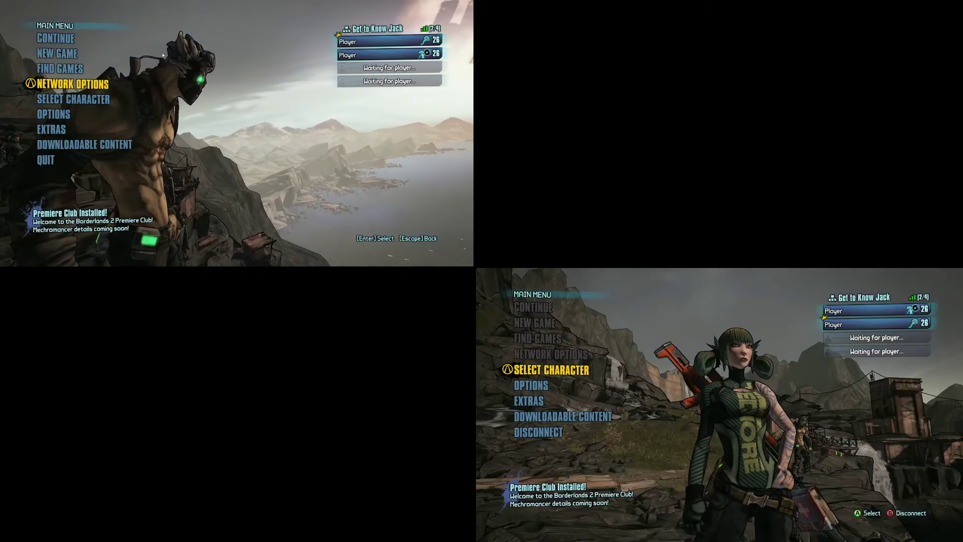
{"action": "left_click", "coordinate": [55, 38]}
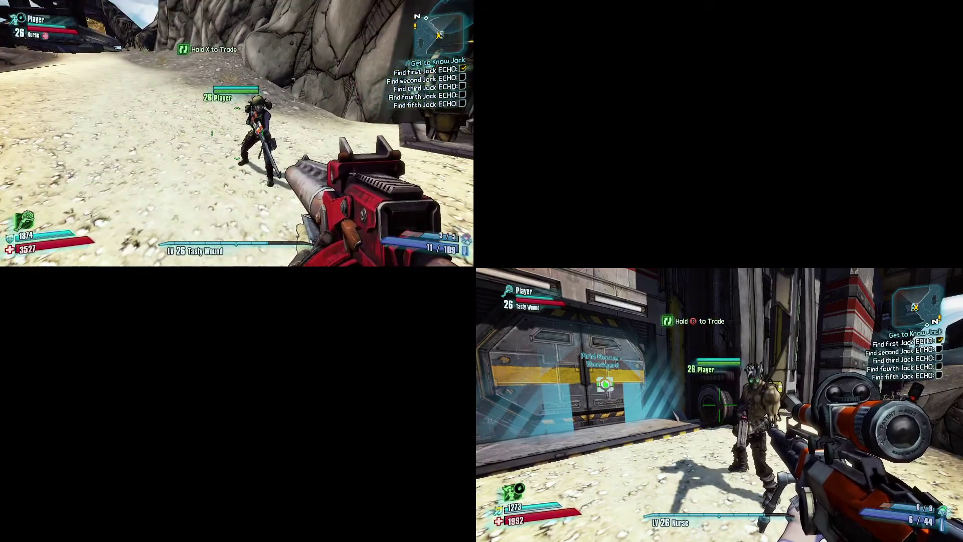
Step: Pause the host game and review all its video options, from brightness down to colorblind mode
{"action": "key", "text": "Escape"}
{"action": "left_click", "coordinate": [56, 69]}
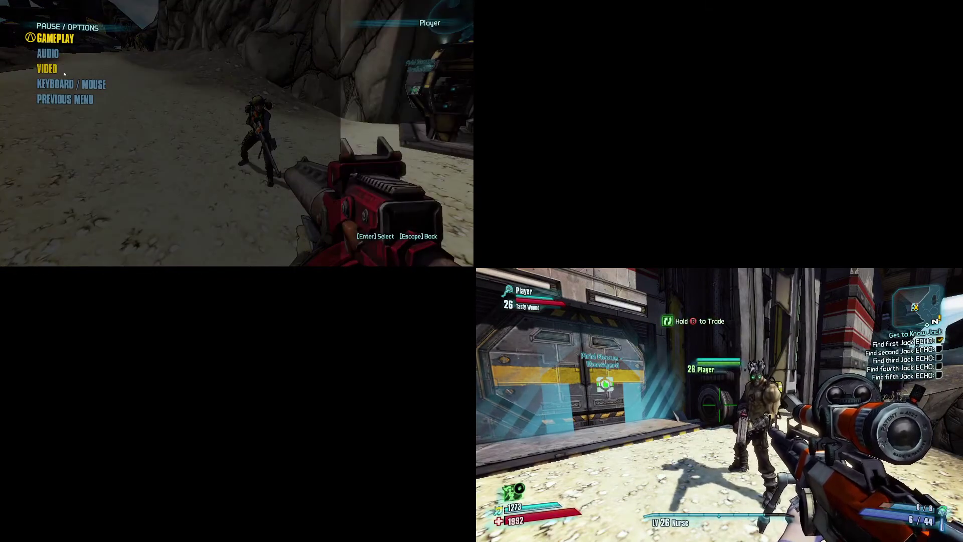
{"action": "left_click", "coordinate": [60, 71]}
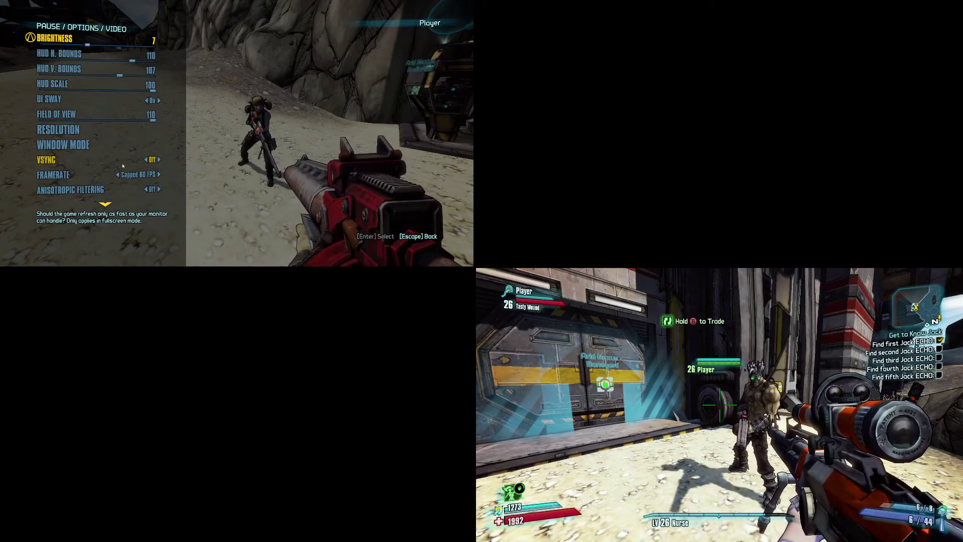
{"action": "scroll", "coordinate": [75, 100], "scroll_direction": "down", "scroll_amount": 5}
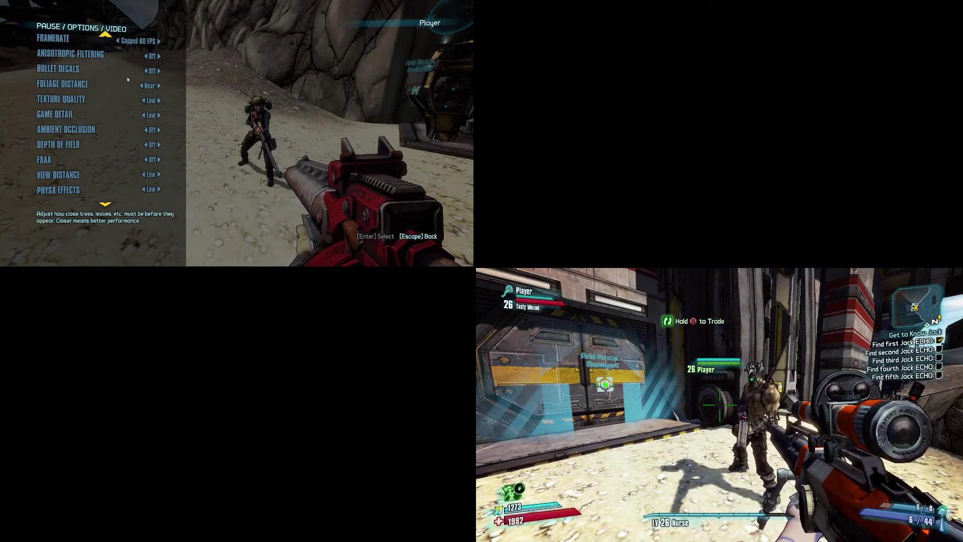
{"action": "scroll", "coordinate": [111, 156], "scroll_direction": "down", "scroll_amount": 3}
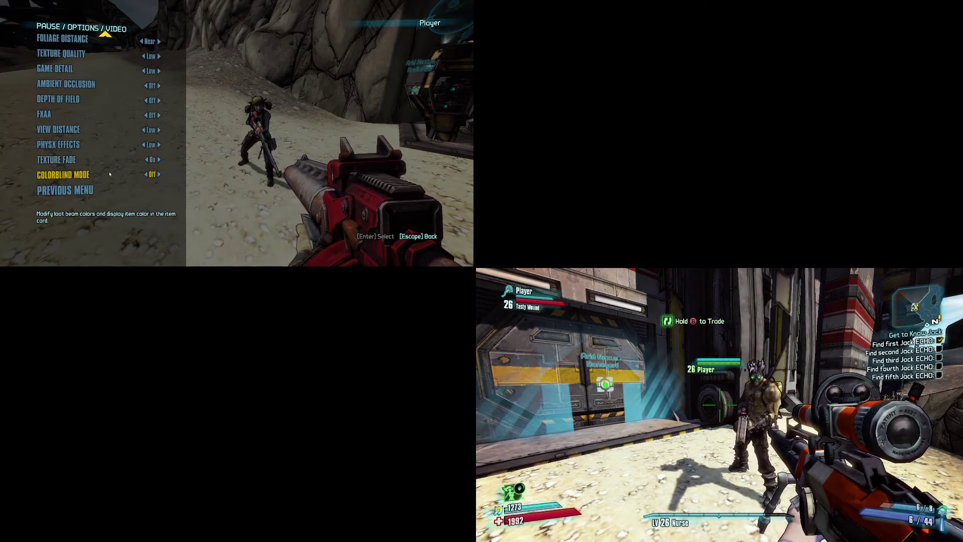
{"action": "key", "text": "Escape"}
{"action": "key", "text": "Escape"}
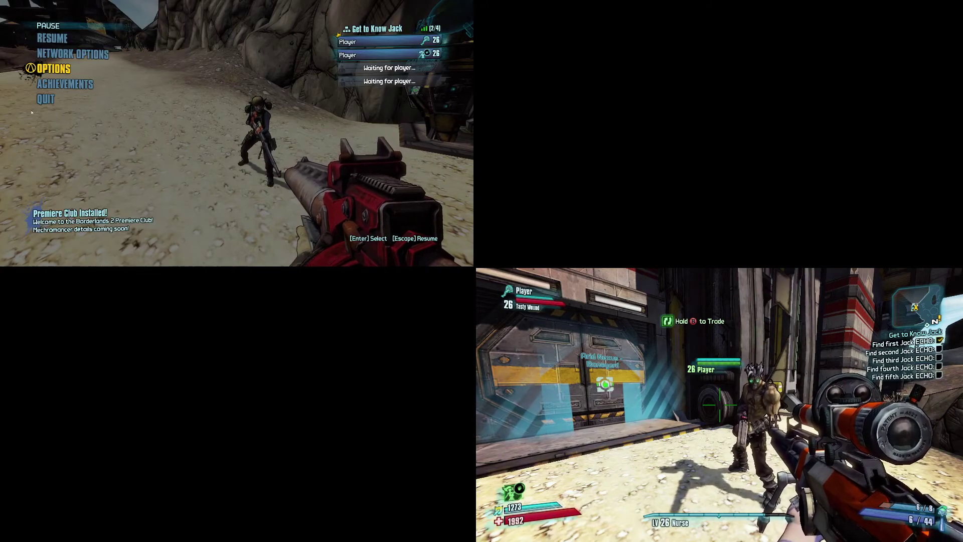
Step: Quit the host game to the desktop, dismiss the Connection Lost message in the second instance and quit that one too
{"action": "left_click", "coordinate": [45, 98]}
{"action": "left_click", "coordinate": [181, 154]}
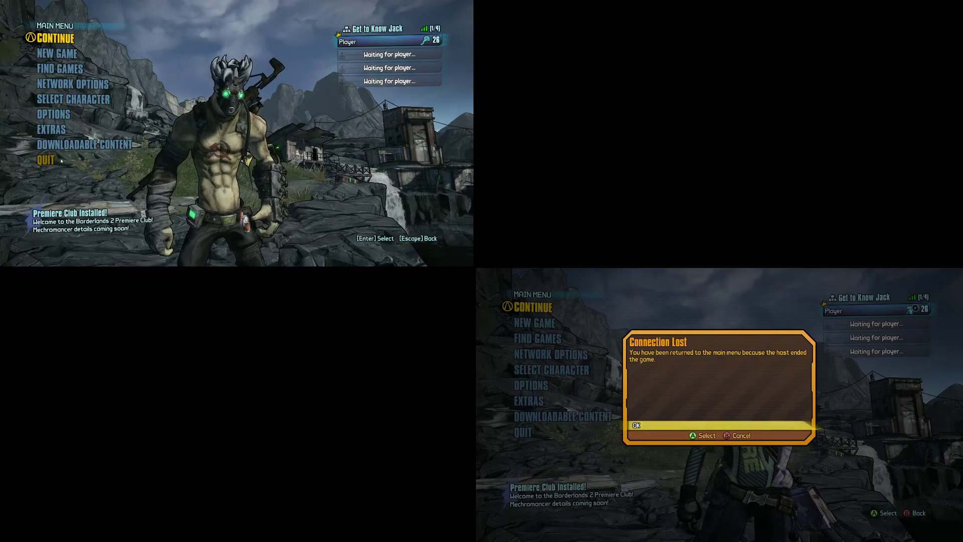
{"action": "left_click", "coordinate": [59, 168]}
{"action": "left_click", "coordinate": [176, 145]}
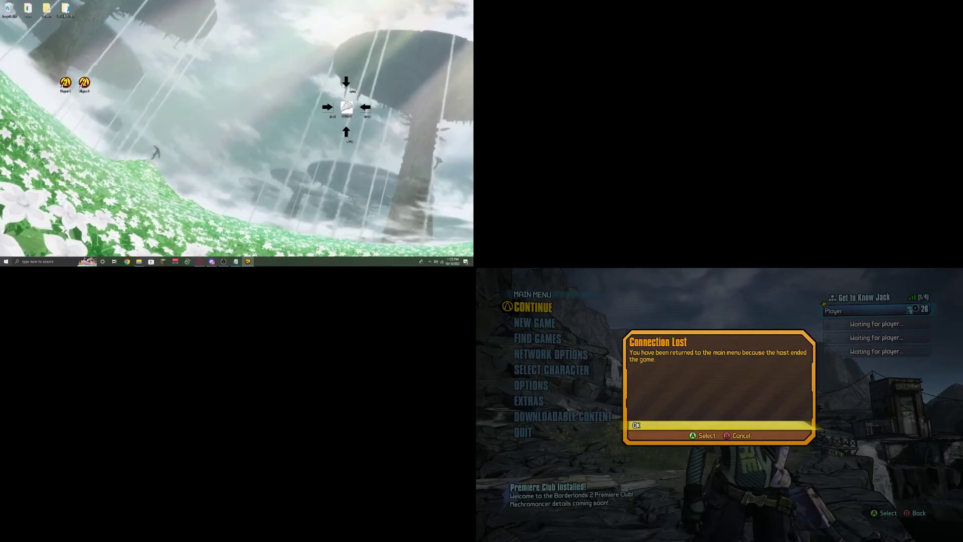
{"action": "key", "text": "Return"}
{"action": "key", "text": "Escape"}
{"action": "key", "text": "Up"}
{"action": "key", "text": "Return"}
Step: Open the desktop's display settings and move display 2 upward relative to display 1 in the arrangement
{"action": "right_click", "coordinate": [190, 144]}
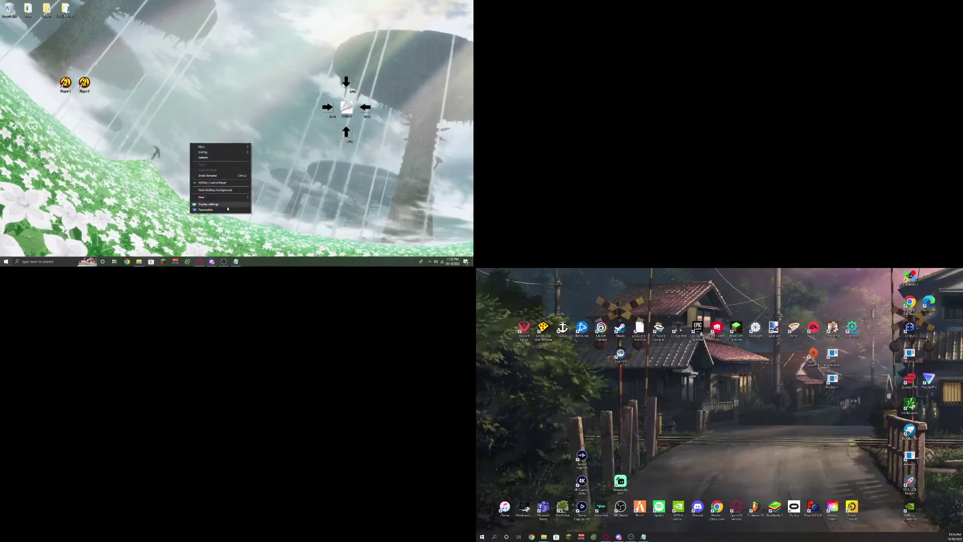
{"action": "left_click", "coordinate": [207, 204]}
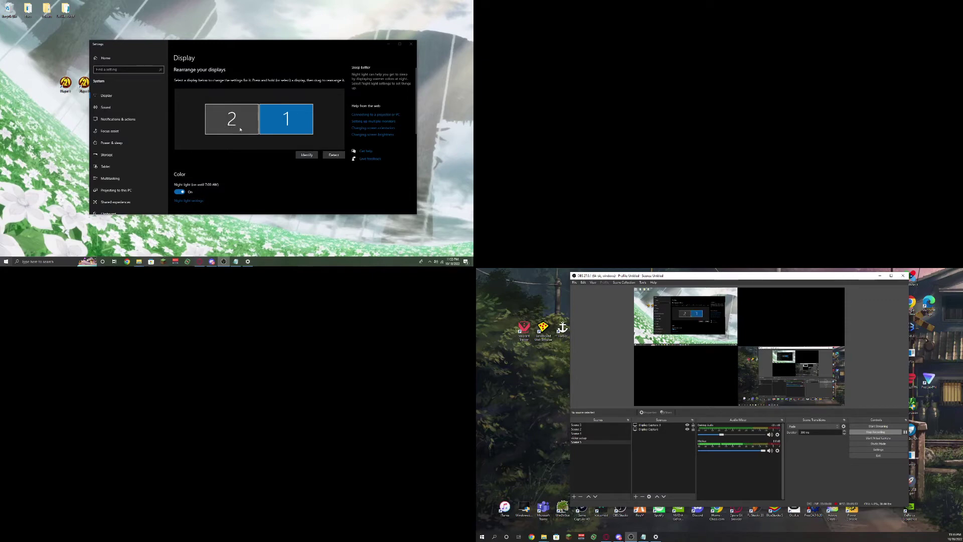
{"action": "right_click", "coordinate": [59, 126]}
{"action": "left_click", "coordinate": [232, 119]}
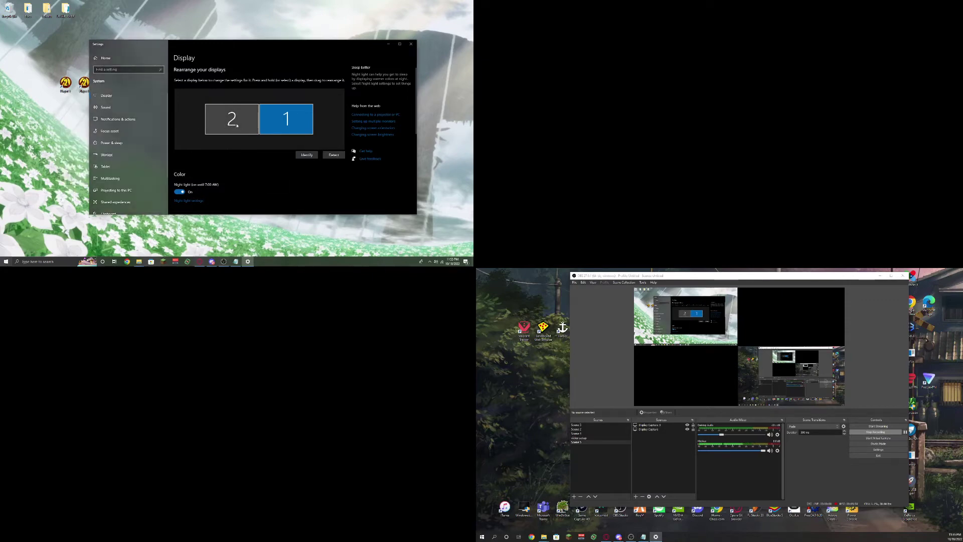
{"action": "left_click_drag", "start_coordinate": [232, 119], "coordinate": [238, 95]}
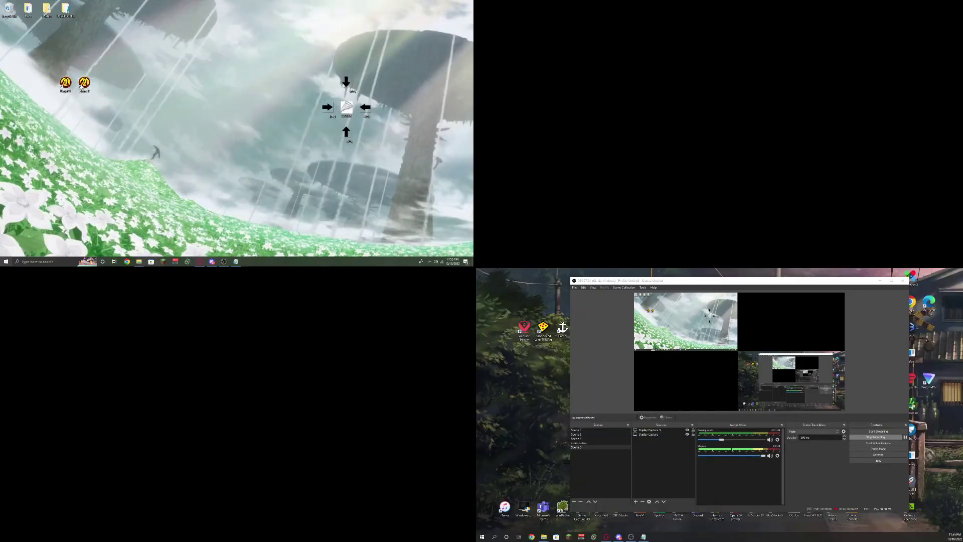
Step: Open the game shortcut's file location and apply the Borderlands 2 launcher settings with Window Mode Windowed and Resolution 1920x1080
{"action": "right_click", "coordinate": [82, 86]}
{"action": "left_click", "coordinate": [106, 96]}
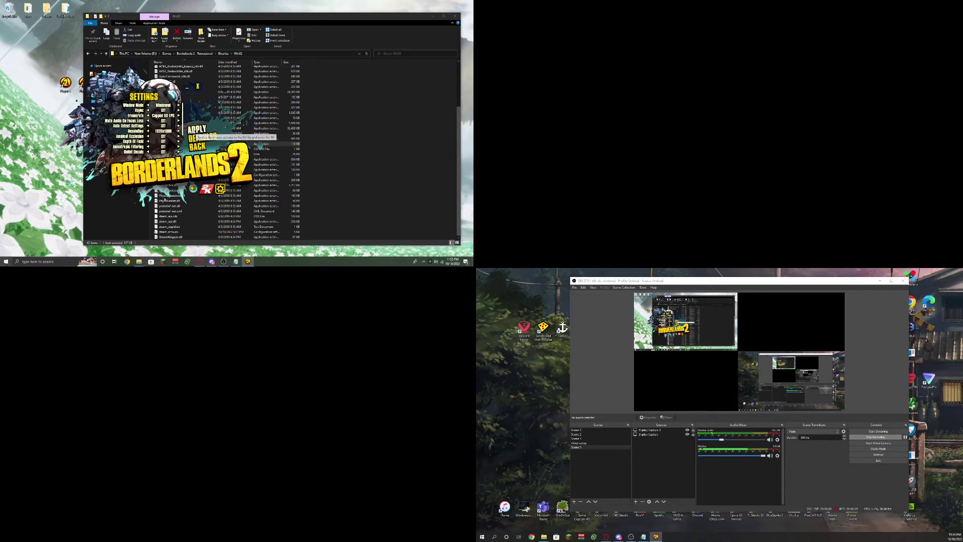
{"action": "left_click", "coordinate": [197, 130]}
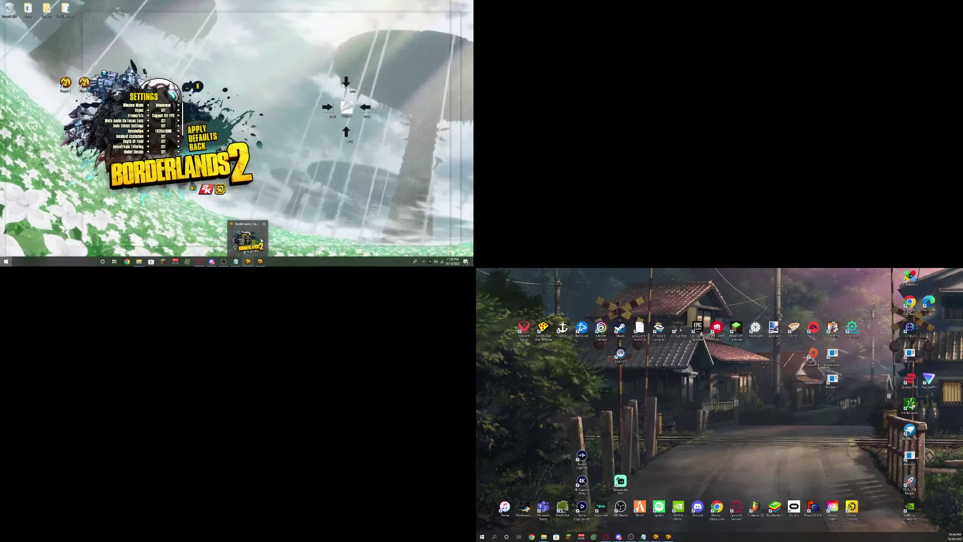
{"action": "left_click", "coordinate": [294, 199]}
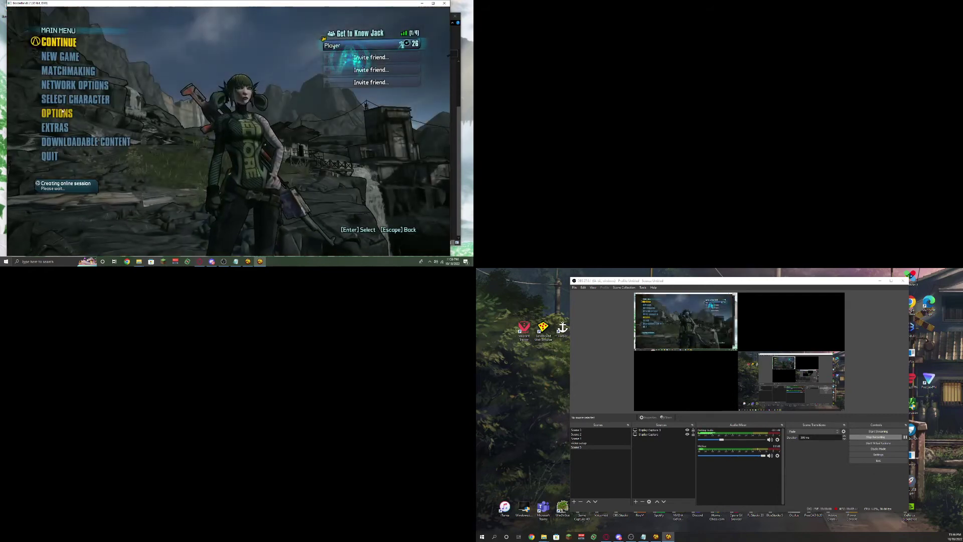
Step: Review the game's video options and its audio options, including Mute Audio on Focus Loss, and return to the main menu
{"action": "left_click", "coordinate": [62, 111]}
{"action": "left_click", "coordinate": [59, 70]}
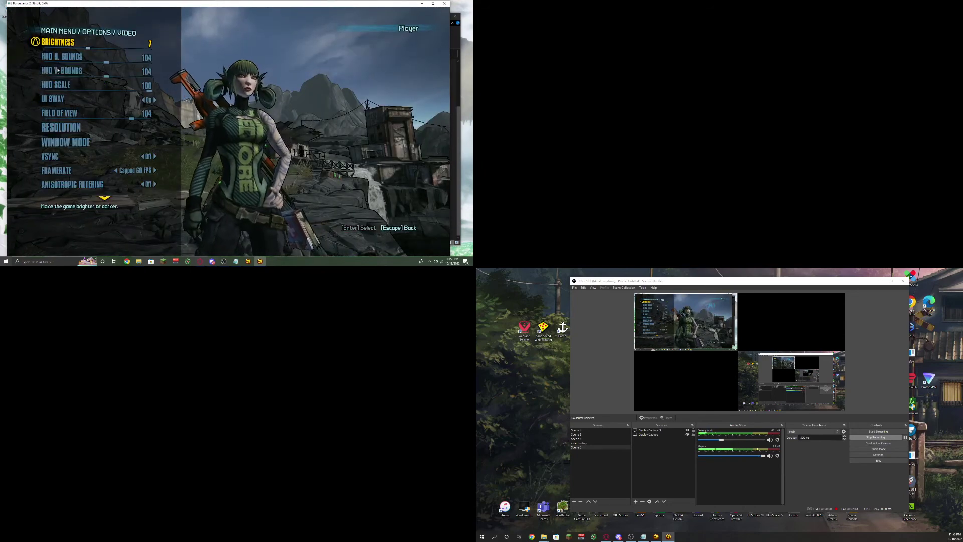
{"action": "key", "text": "Escape"}
{"action": "left_click", "coordinate": [56, 57]}
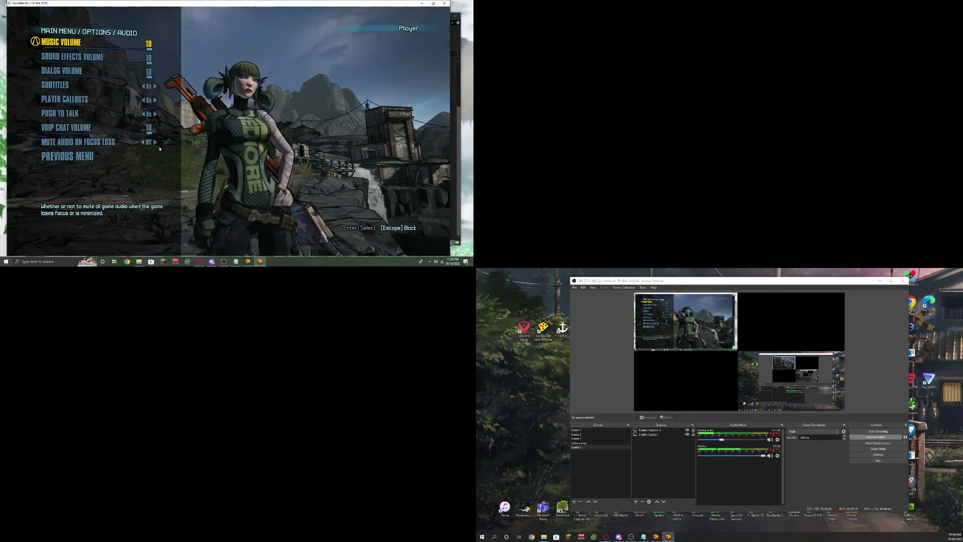
{"action": "left_click", "coordinate": [67, 156]}
{"action": "key", "text": "Escape"}
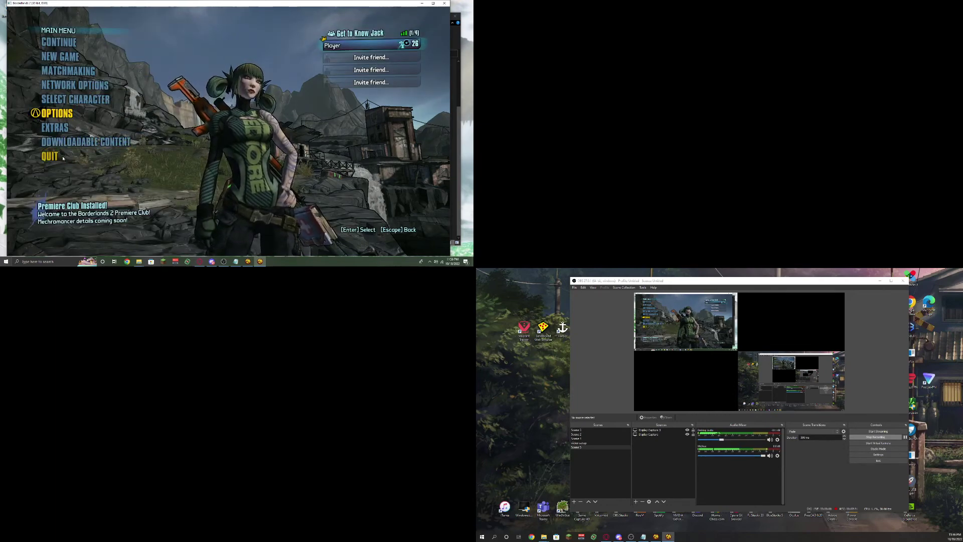
Step: Quit Borderlands 2 to the desktop and leave the launcher's settings page
{"action": "left_click", "coordinate": [55, 156]}
{"action": "left_click", "coordinate": [181, 143]}
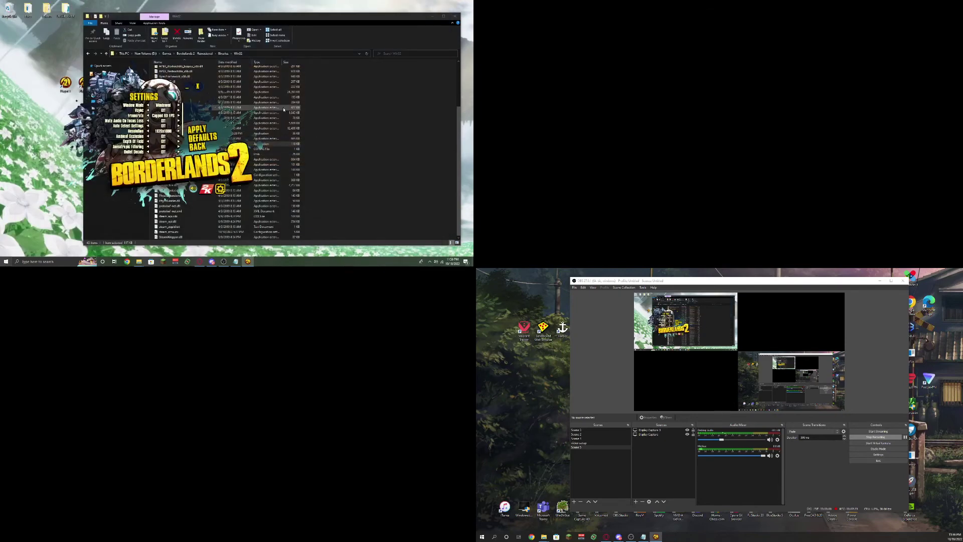
{"action": "left_click", "coordinate": [200, 147]}
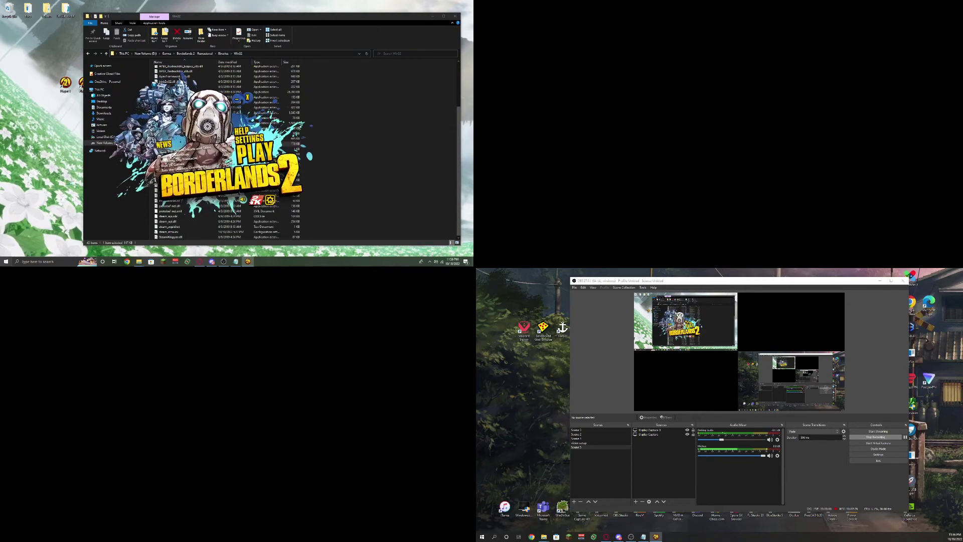
Step: Reopen the launcher's settings, change the Resolution, apply the settings and close the launcher
{"action": "left_click", "coordinate": [173, 200]}
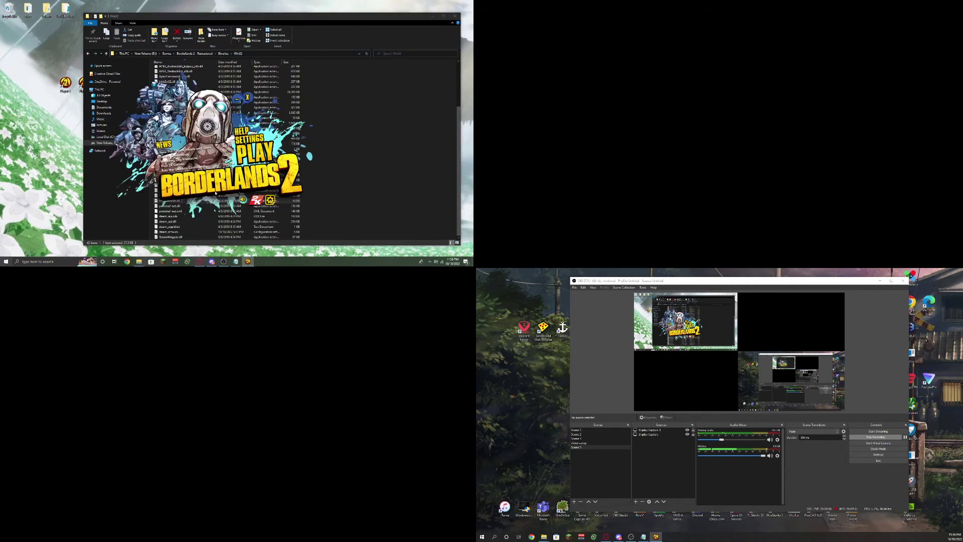
{"action": "left_click", "coordinate": [249, 138]}
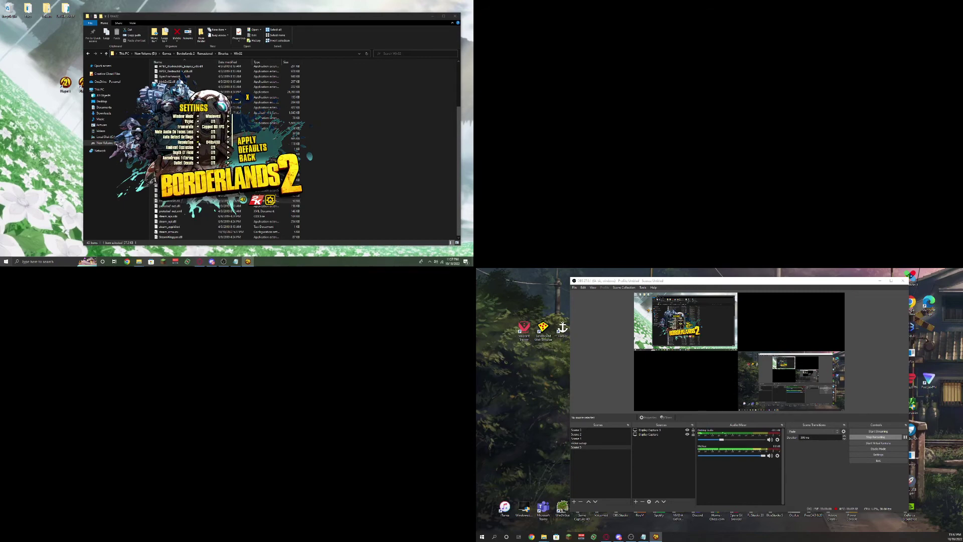
{"action": "key", "text": "XF86AudioRaiseVolume"}
{"action": "left_click", "coordinate": [198, 143]}
{"action": "left_click", "coordinate": [247, 141]}
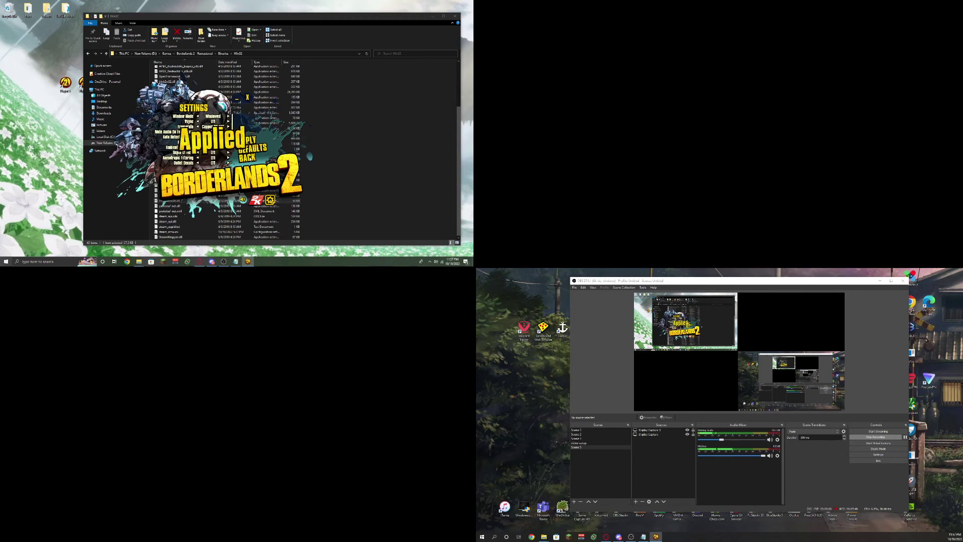
{"action": "left_click", "coordinate": [247, 97]}
Step: Create a shortcut to the Borderlands2 application in the Win32 folder and rename it Player 1
{"action": "scroll", "coordinate": [253, 111], "scroll_direction": "up", "scroll_amount": 2}
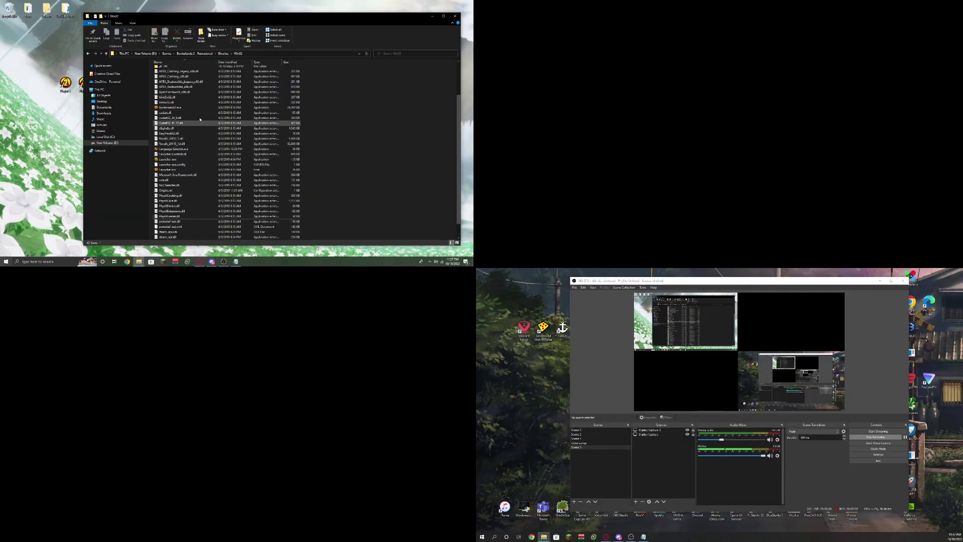
{"action": "right_click", "coordinate": [181, 105]}
{"action": "left_click", "coordinate": [181, 107]}
{"action": "right_click", "coordinate": [178, 108]}
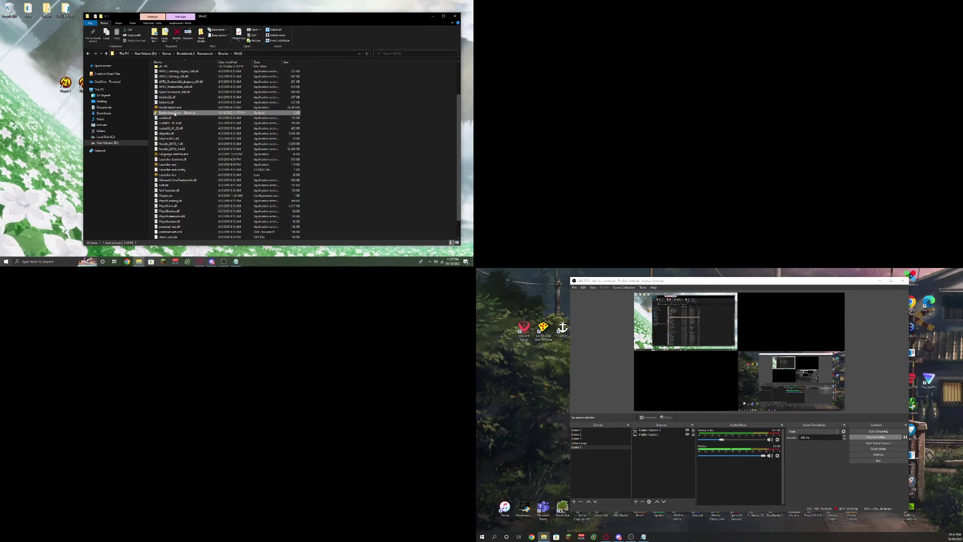
{"action": "left_click", "coordinate": [175, 114]}
{"action": "type", "text": "Playe"}
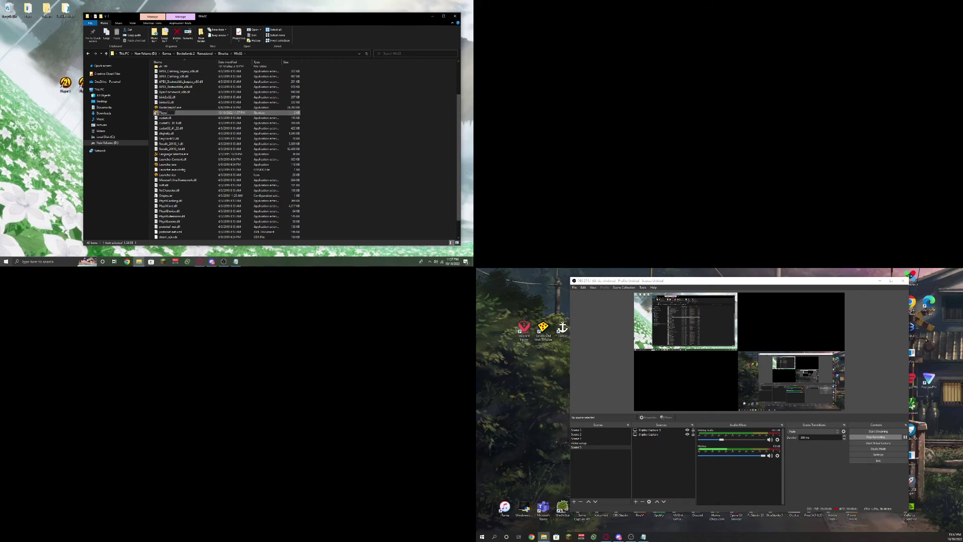
{"action": "type", "text": "r 1"}
{"action": "key", "text": "Return"}
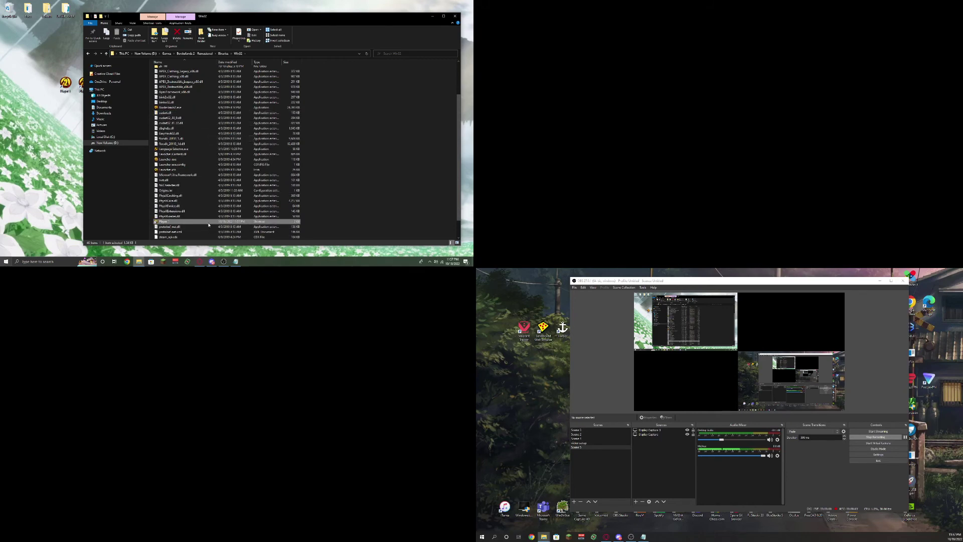
Step: Duplicate the Player 1 shortcut in the Win32 folder and rename the copy Player 2
{"action": "right_click", "coordinate": [211, 221]}
{"action": "left_click", "coordinate": [220, 193]}
{"action": "key", "text": "ctrl+v"}
{"action": "right_click", "coordinate": [191, 225]}
{"action": "left_click", "coordinate": [208, 213]}
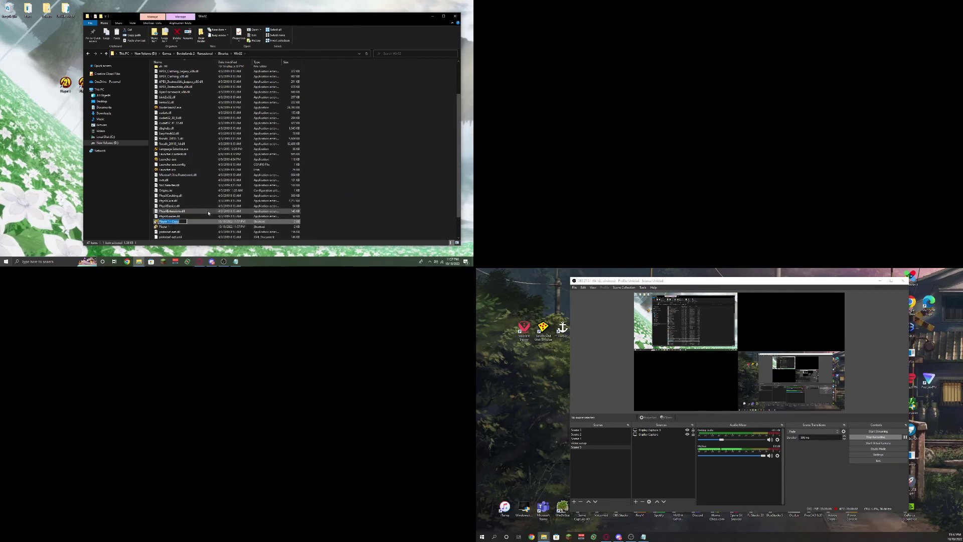
{"action": "type", "text": "Player 2"}
{"action": "key", "text": "Return"}
Step: Add the -nolauncher launch option to the end of the Player 1 shortcut's target and apply the change
{"action": "right_click", "coordinate": [193, 221]}
{"action": "left_click", "coordinate": [206, 215]}
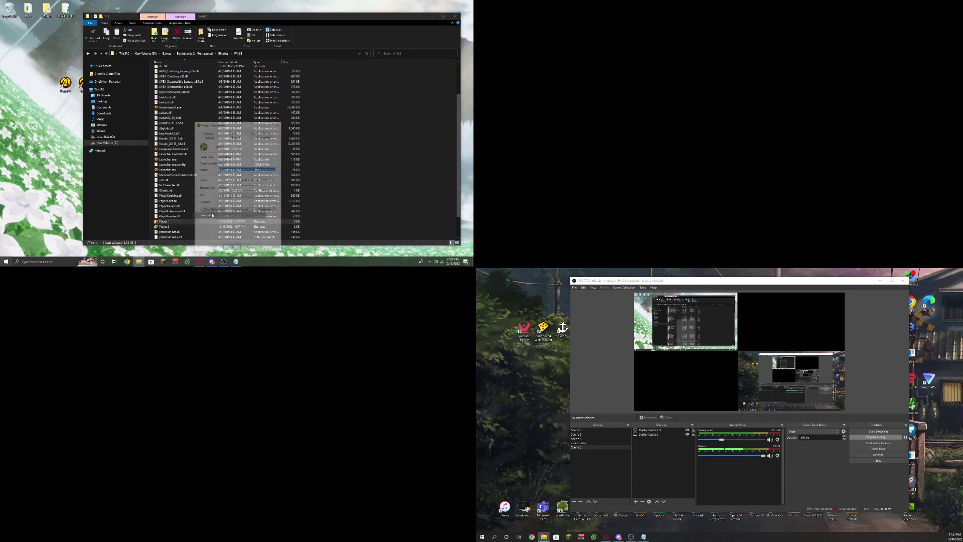
{"action": "left_click", "coordinate": [278, 171]}
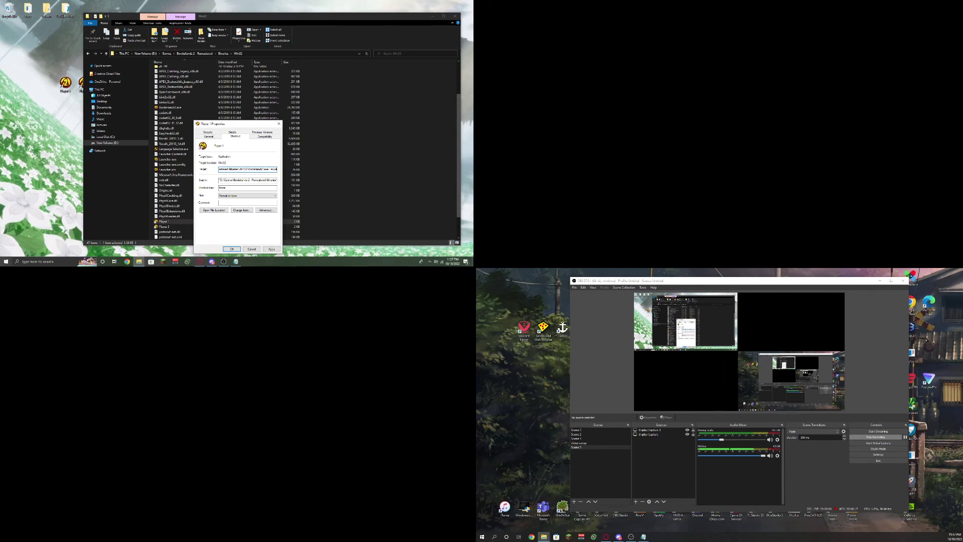
{"action": "type", "text": "-nolauncher -"}
{"action": "left_click", "coordinate": [271, 249]}
{"action": "left_click", "coordinate": [232, 249]}
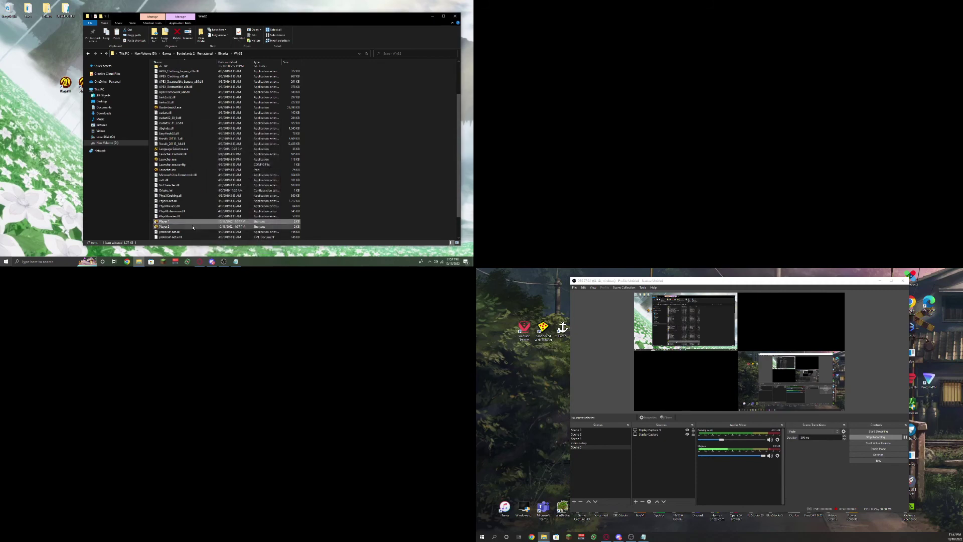
Step: Copy the Player 2 launch options from the Notepad note, append them to the Player 2 shortcut's target and save its properties
{"action": "right_click", "coordinate": [170, 225]}
{"action": "left_click", "coordinate": [198, 222]}
{"action": "left_click", "coordinate": [236, 262]}
{"action": "left_click", "coordinate": [312, 95]}
{"action": "left_click_drag", "start_coordinate": [313, 95], "coordinate": [220, 97]}
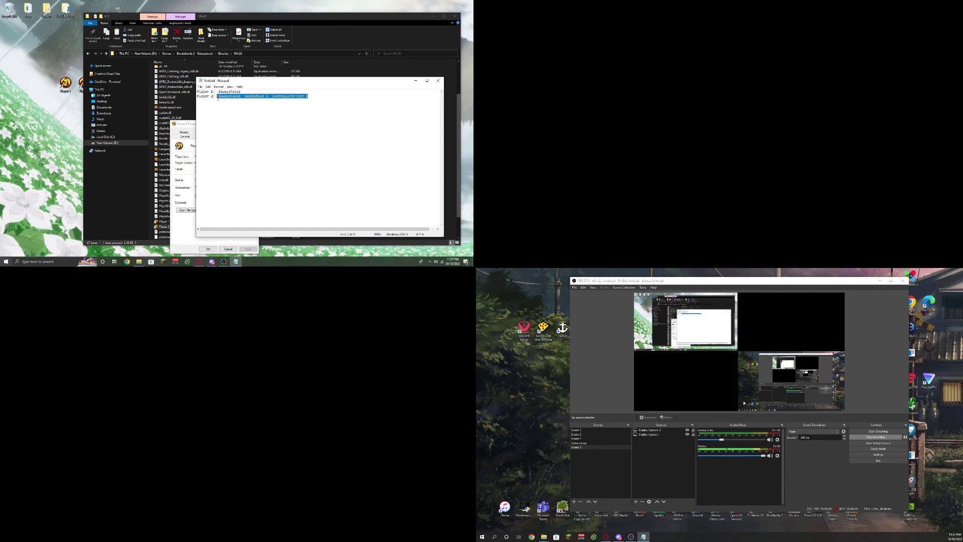
{"action": "left_click", "coordinate": [416, 80]}
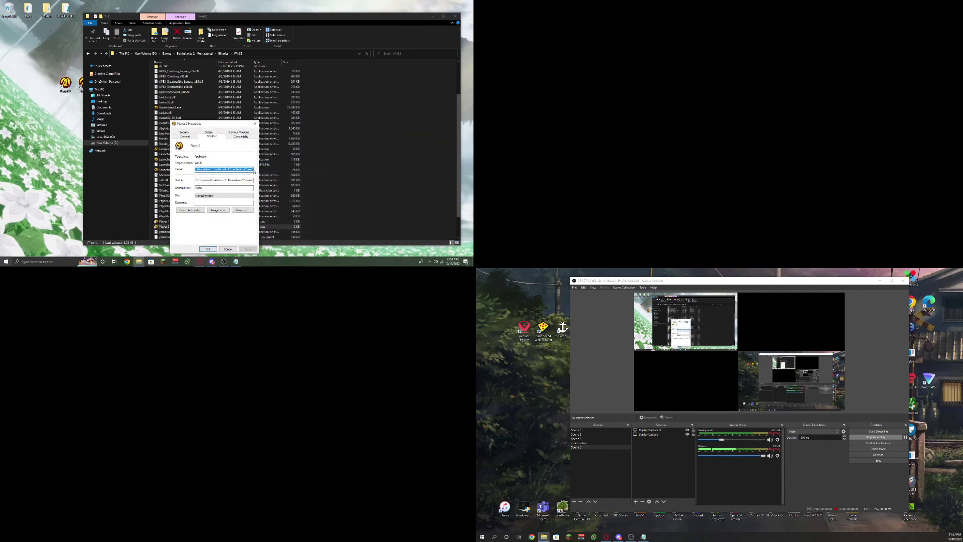
{"action": "left_click", "coordinate": [254, 171]}
{"action": "left_click", "coordinate": [208, 249]}
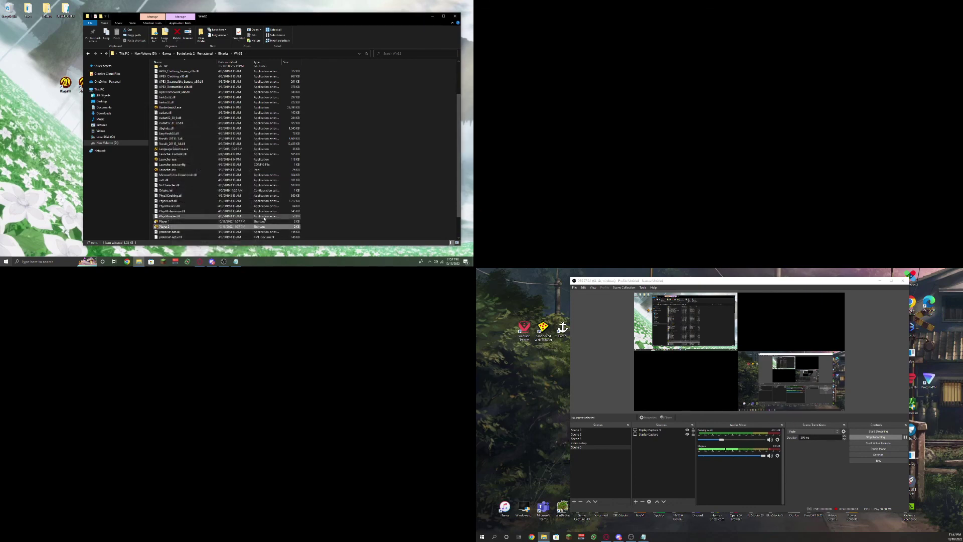
{"action": "left_click", "coordinate": [323, 210]}
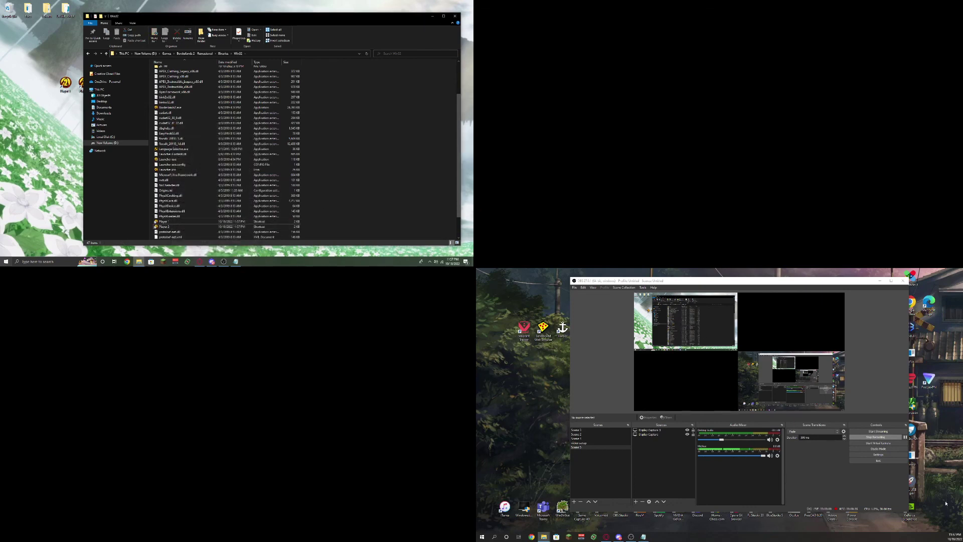